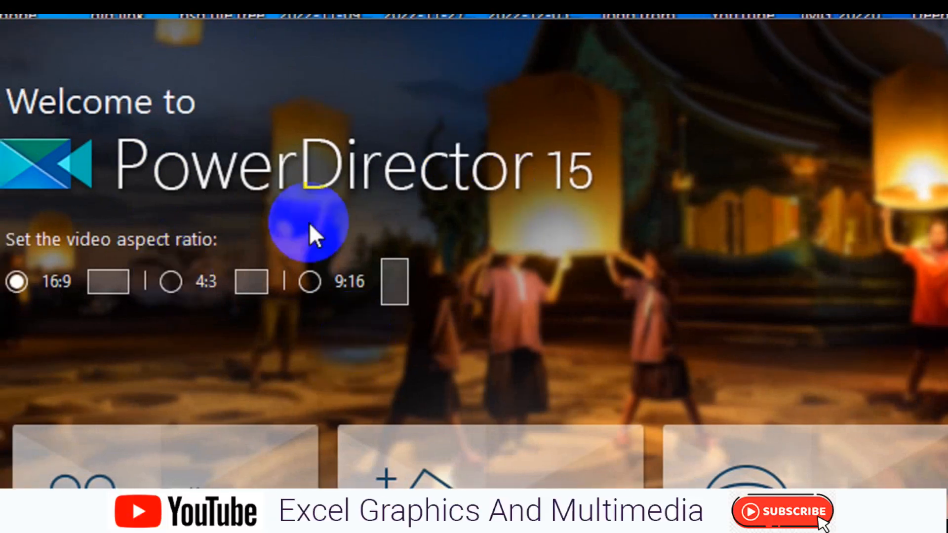
Set the video aspect ratio to 9:16 and enter the Full Feature Editor.
left_click(311, 285)
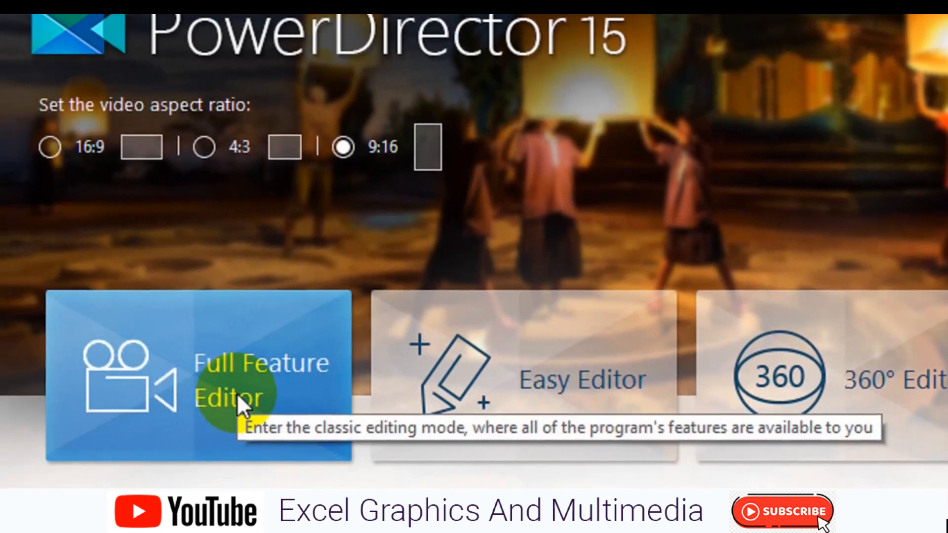
left_click(238, 394)
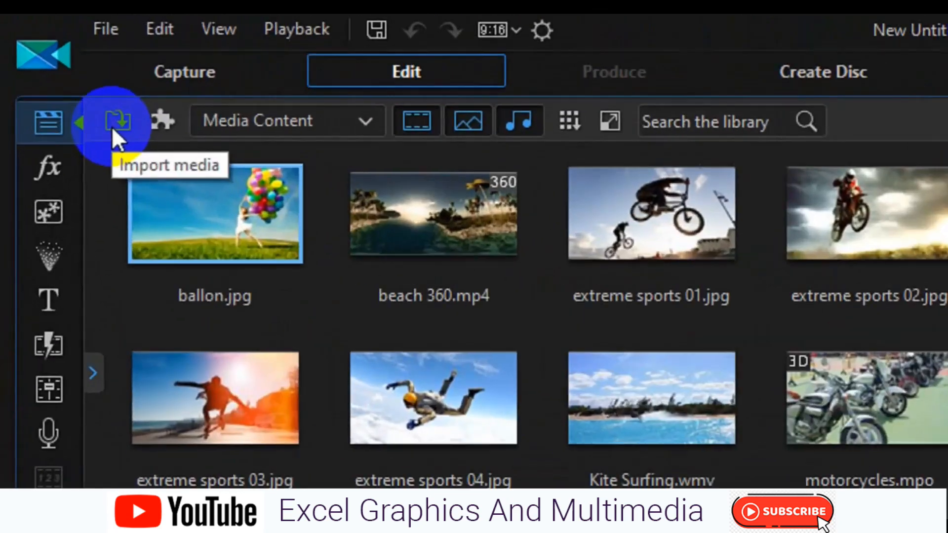
Import the video file "how to make heart shape illustrator" from the TTT Recordig folder into the media library.
left_click(113, 126)
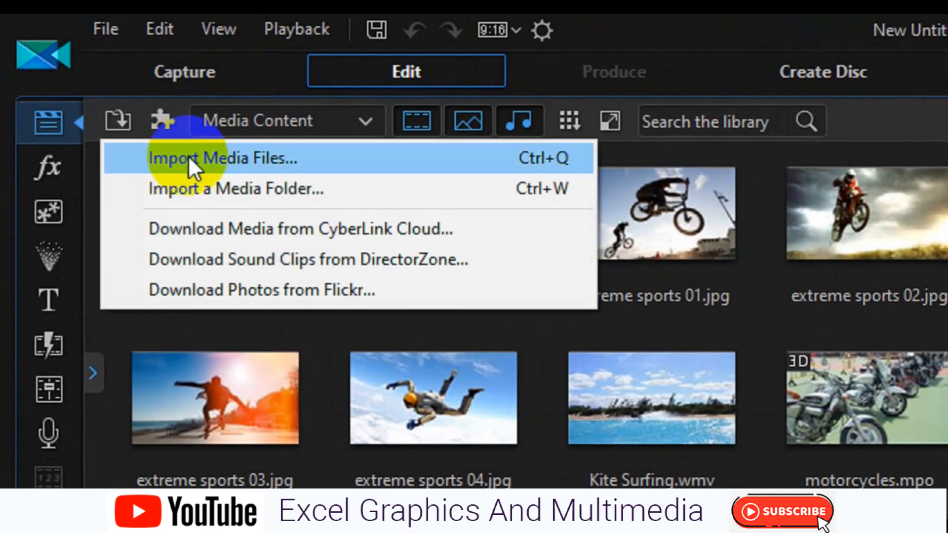
left_click(188, 157)
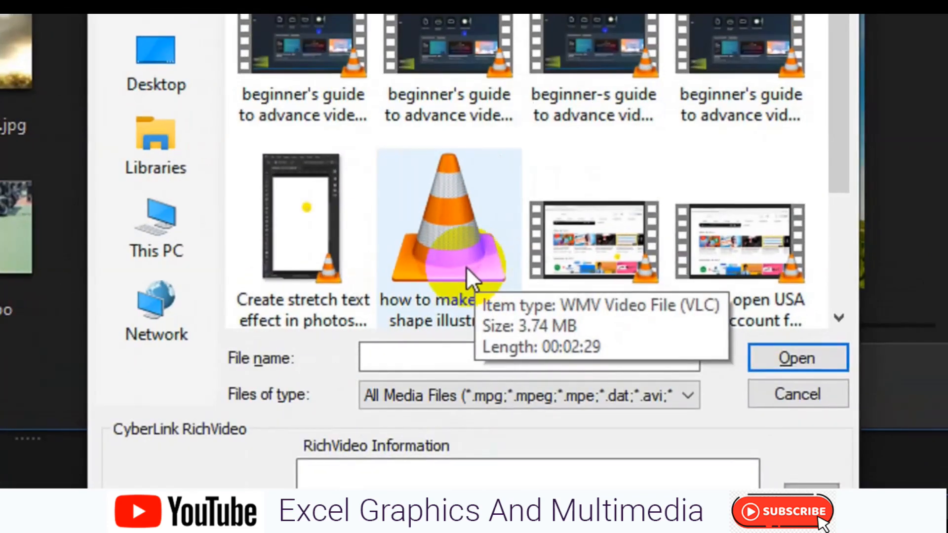
left_click(694, 227)
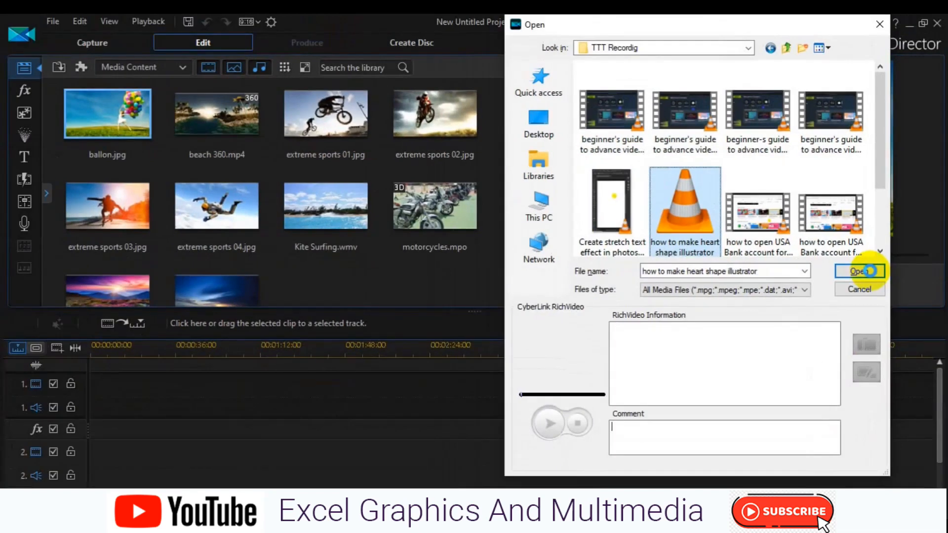
left_click(868, 271)
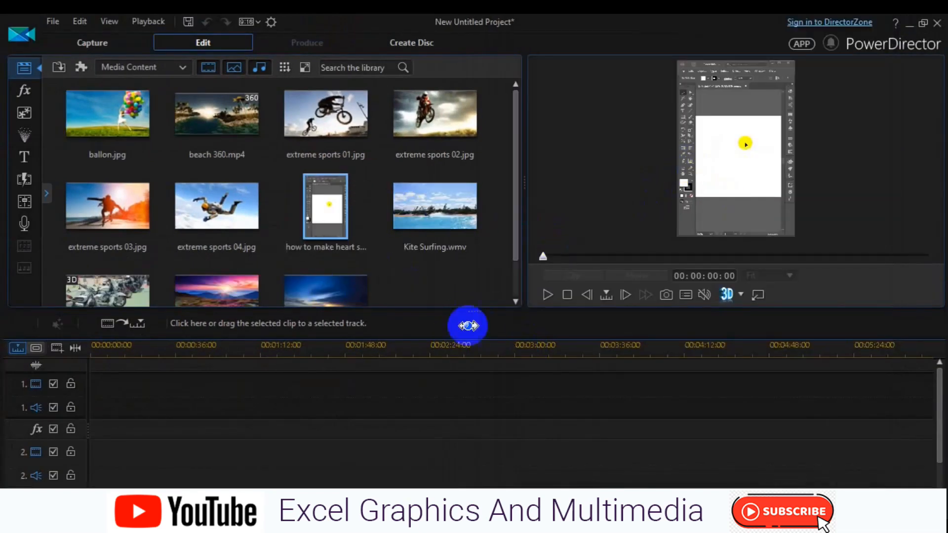
Place the imported heart shape video at the start of video track 1 and fit the entire movie in the timeline.
left_click(326, 193)
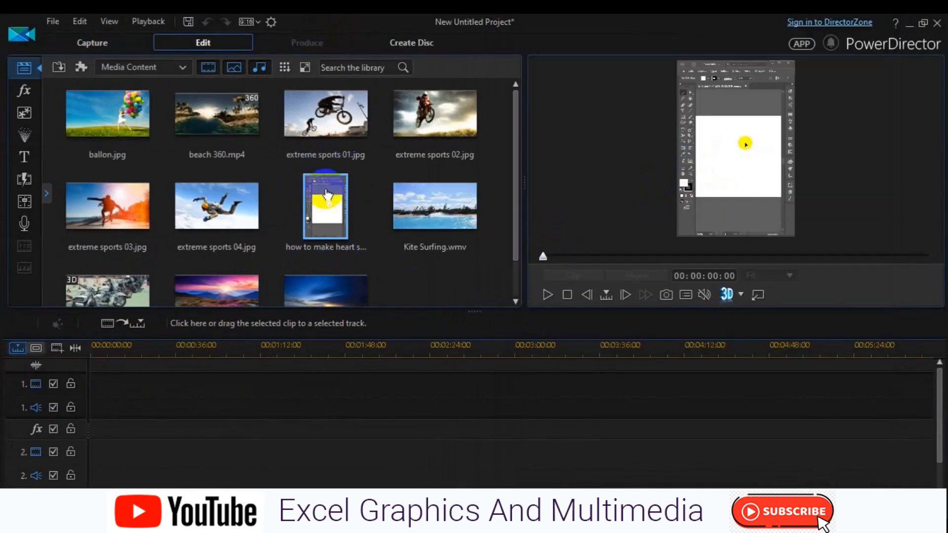
left_click(395, 202)
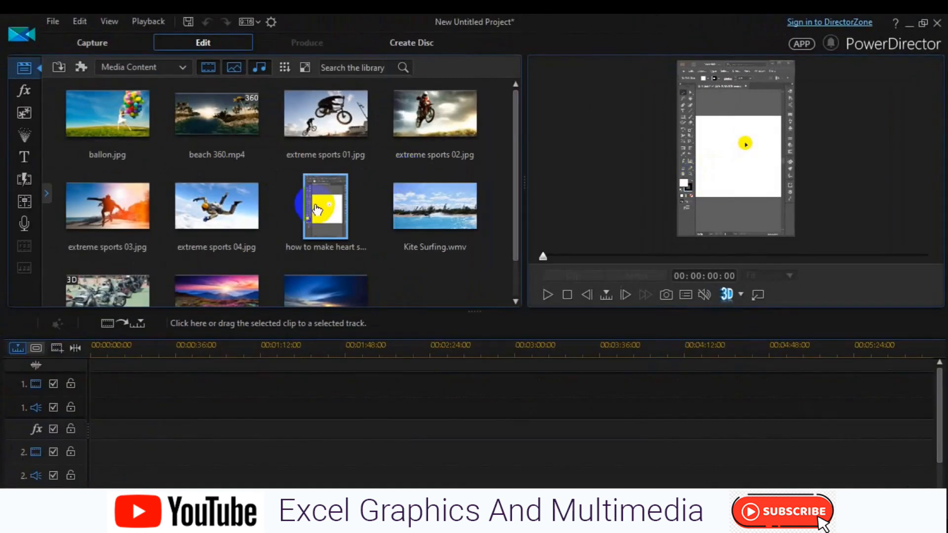
left_click_drag(316, 210, 125, 389)
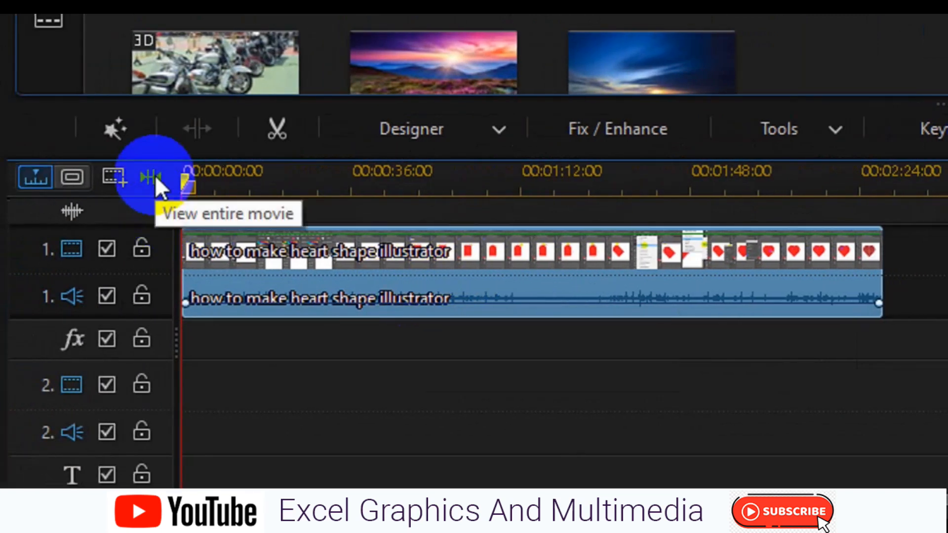
left_click(155, 177)
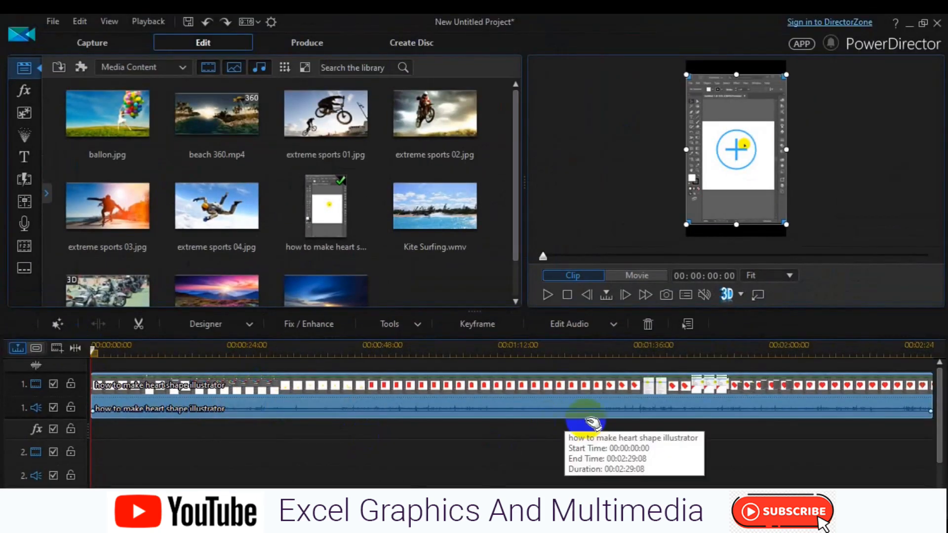
scroll(400, 473, "right", 5)
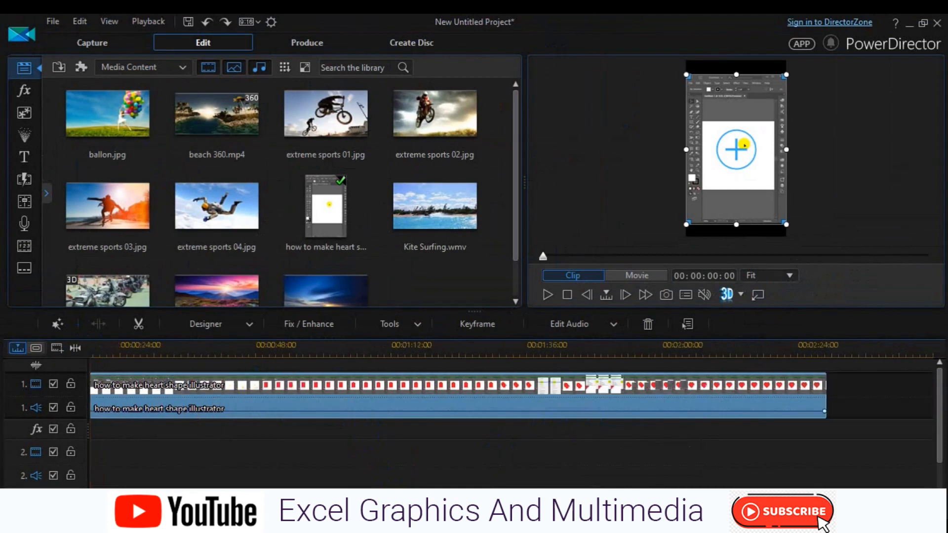
scroll(296, 390, "left", 5)
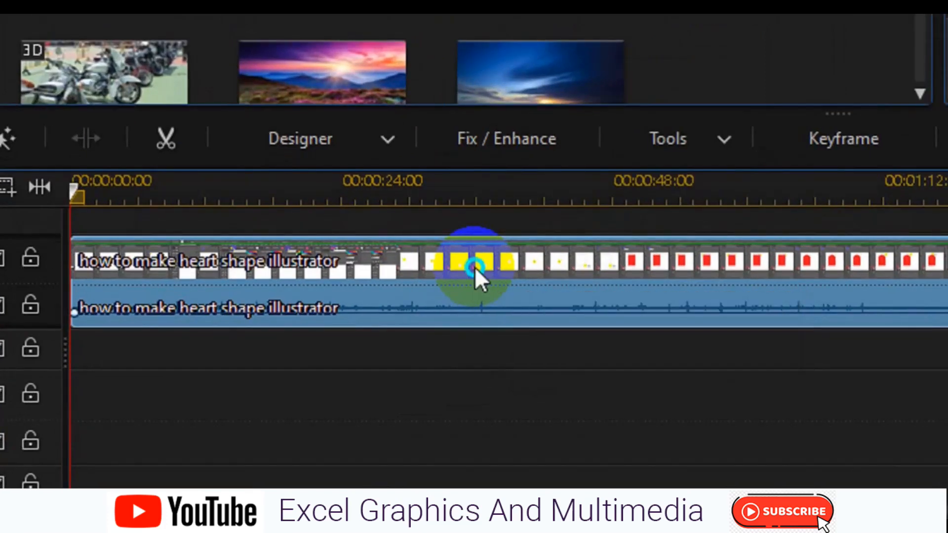
Unlink the timeline clip's video and audio and delete its original audio from audio track 1.
right_click(475, 267)
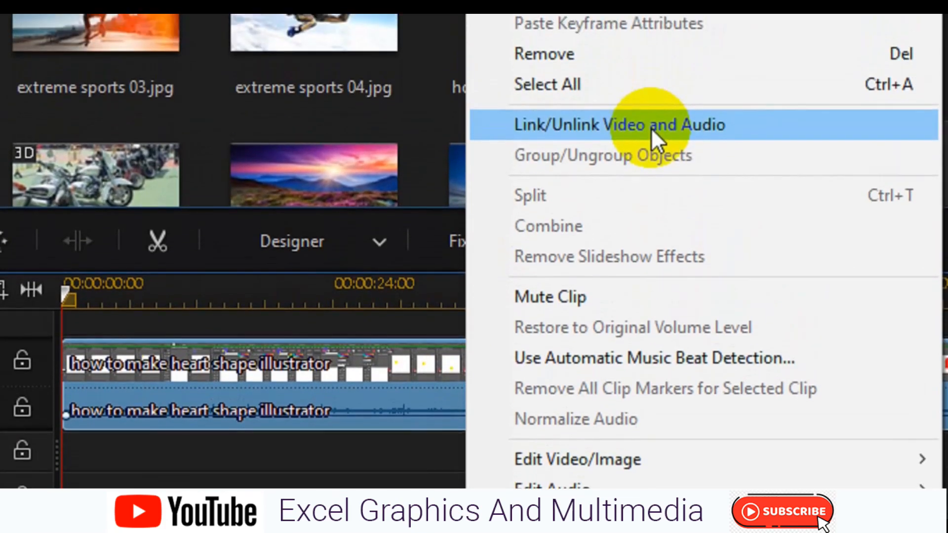
left_click(651, 140)
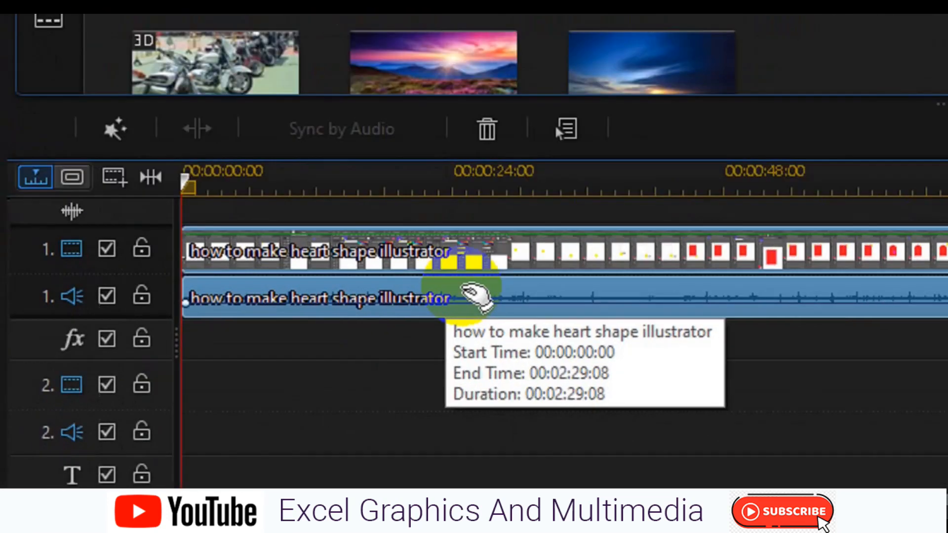
left_click(333, 369)
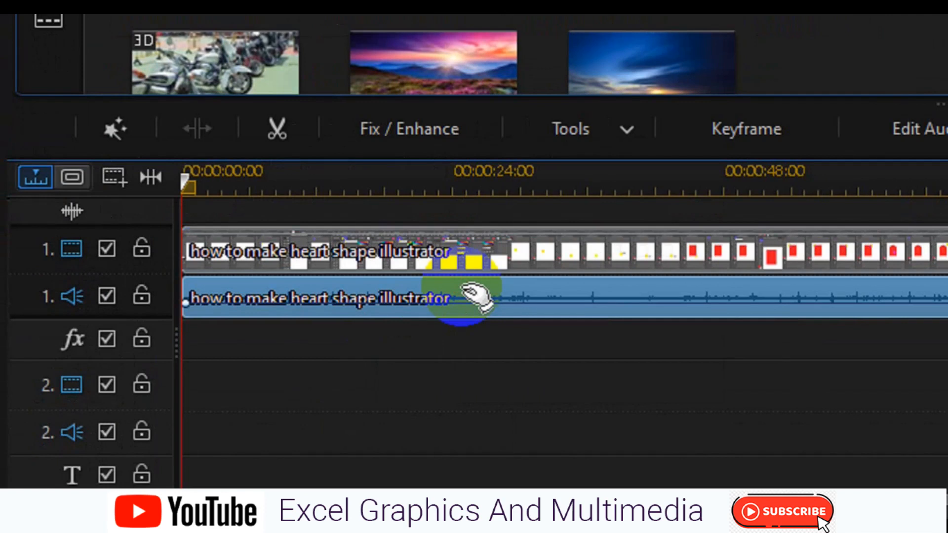
key("Delete")
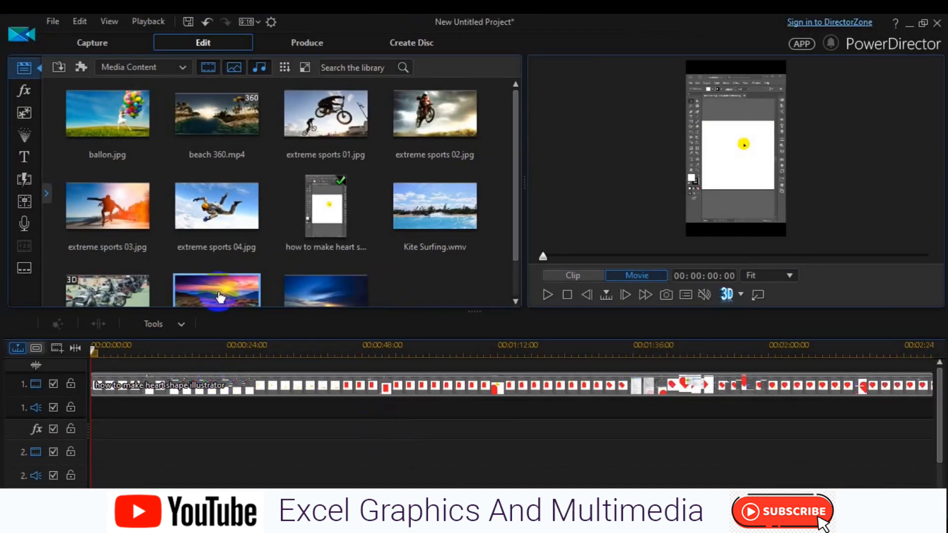
Import the audio "how to make heart shape illustrator" from the Audacity export folder and place it at the start of audio track 1.
left_click(74, 220)
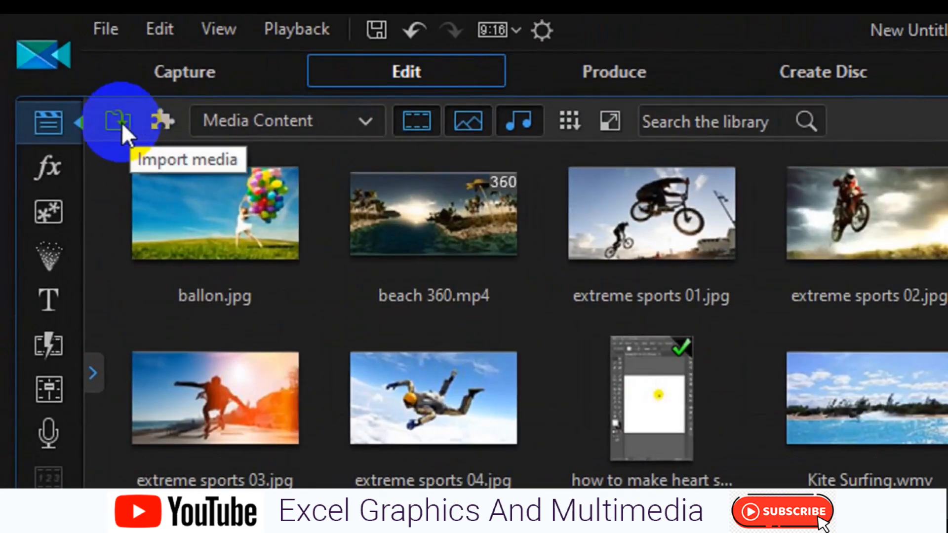
left_click(97, 104)
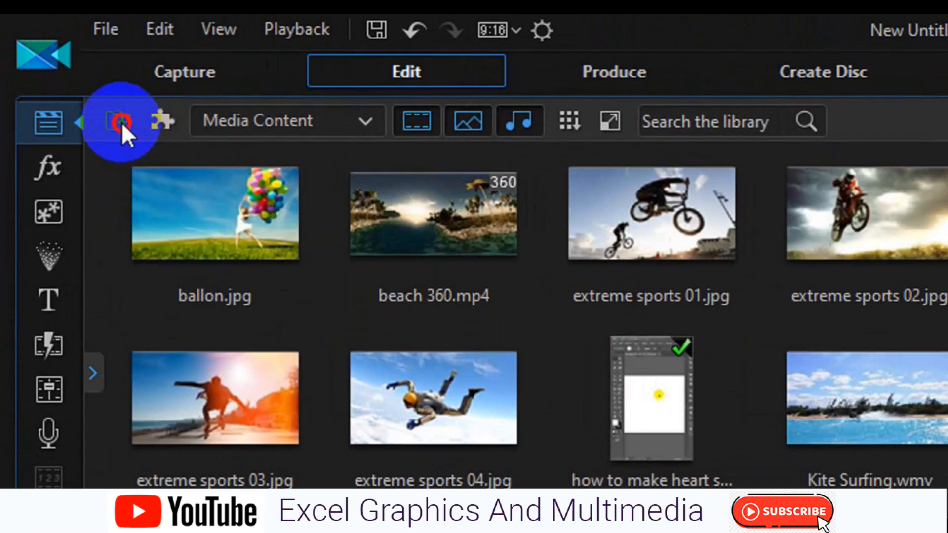
left_click(189, 165)
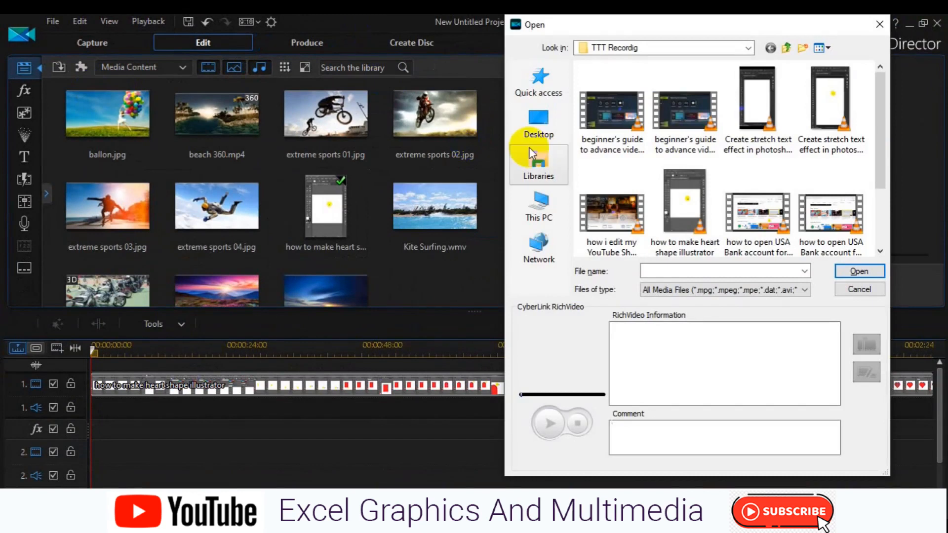
left_click(531, 138)
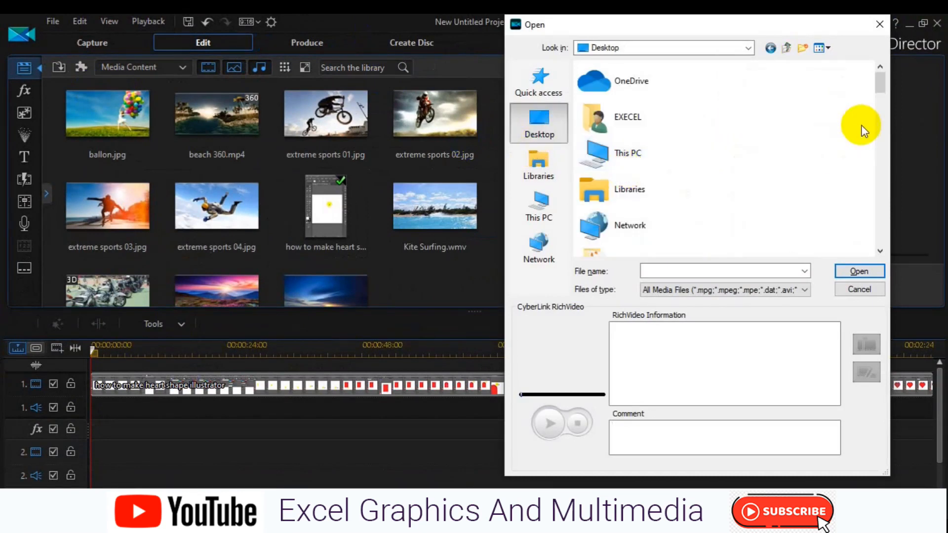
left_click(638, 123)
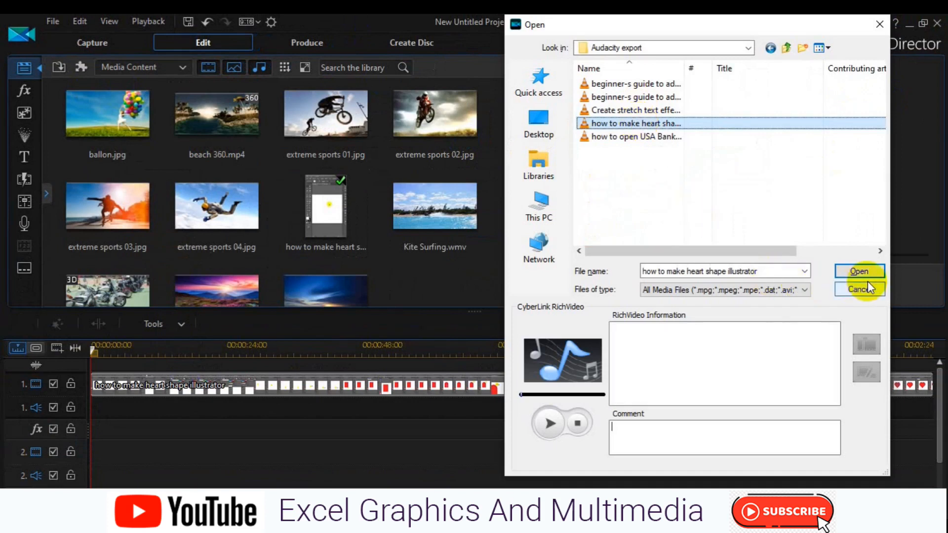
left_click(859, 272)
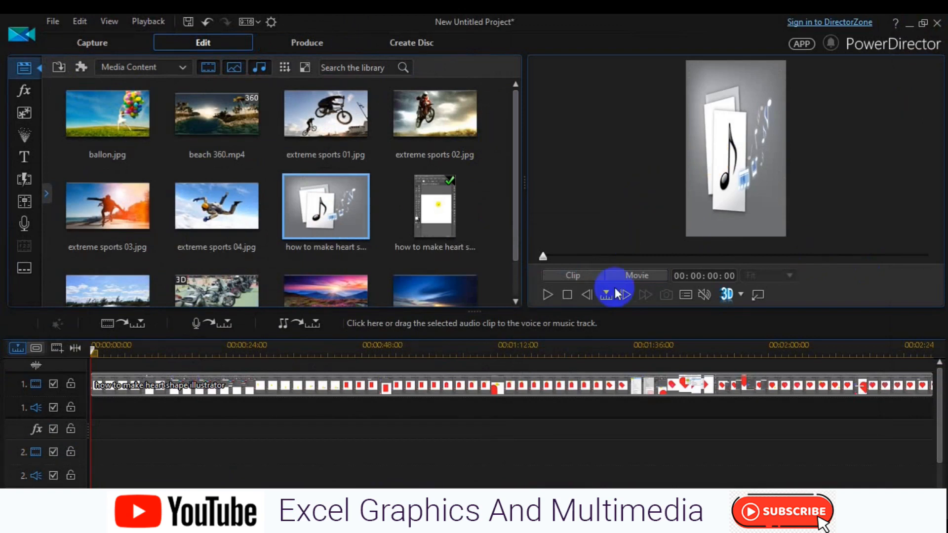
left_click_drag(321, 205, 90, 414)
left_click(89, 411)
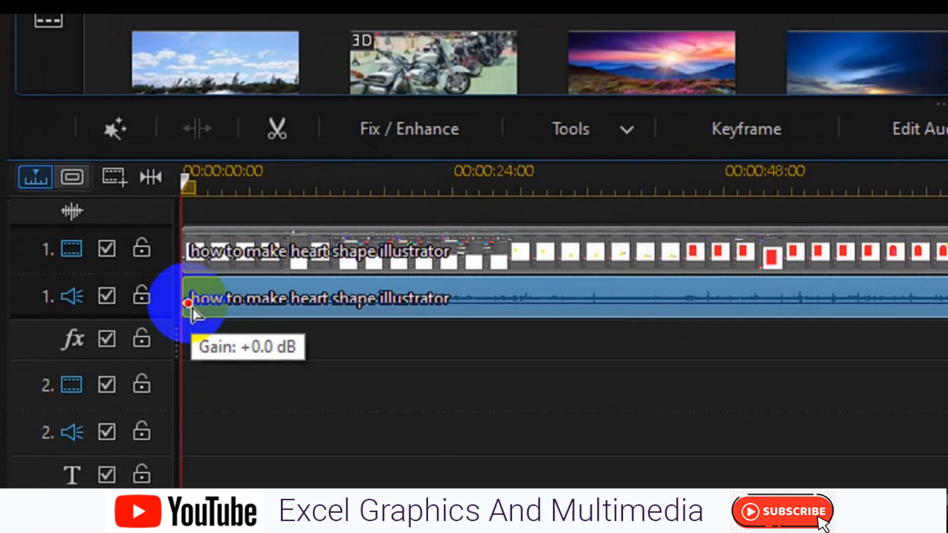
Raise the volume level at the start of the audio clip, and at its end to a gain of about +7.9 dB.
left_click_drag(188, 303, 187, 295)
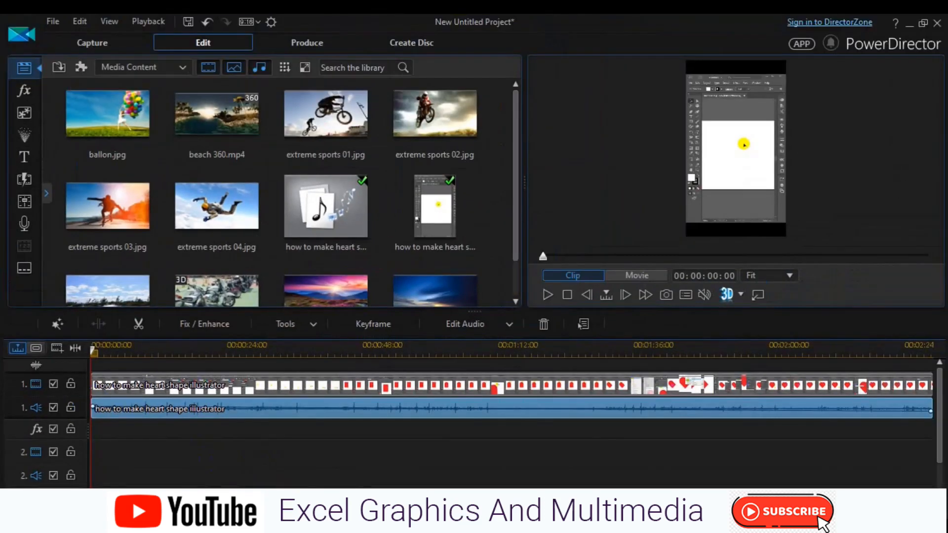
scroll(511, 408, "right", 5)
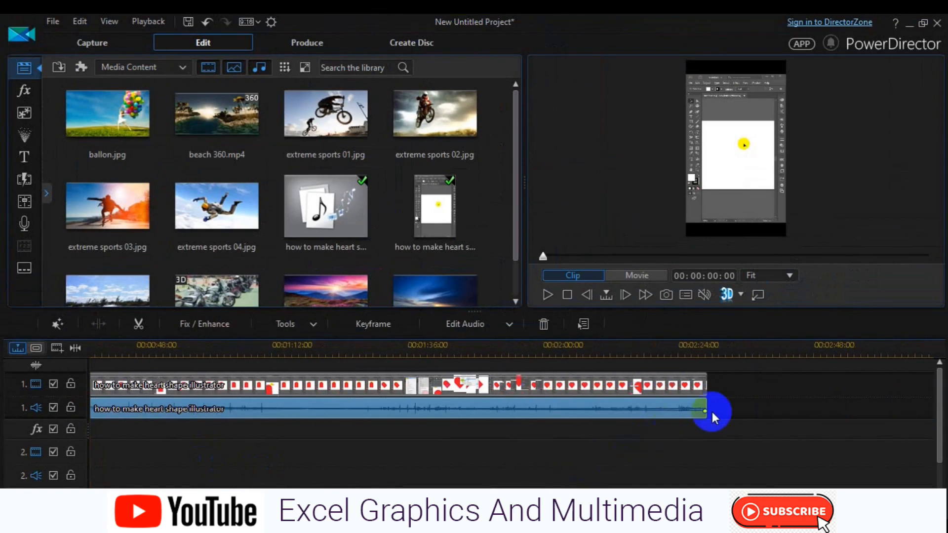
mouse_move(706, 414)
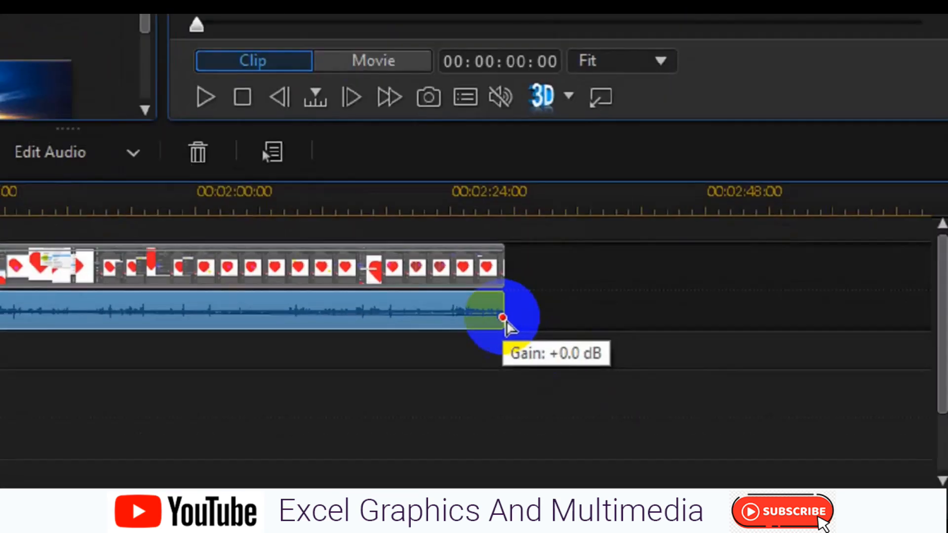
left_click_drag(706, 413, 705, 409)
left_click_drag(475, 299, 474, 294)
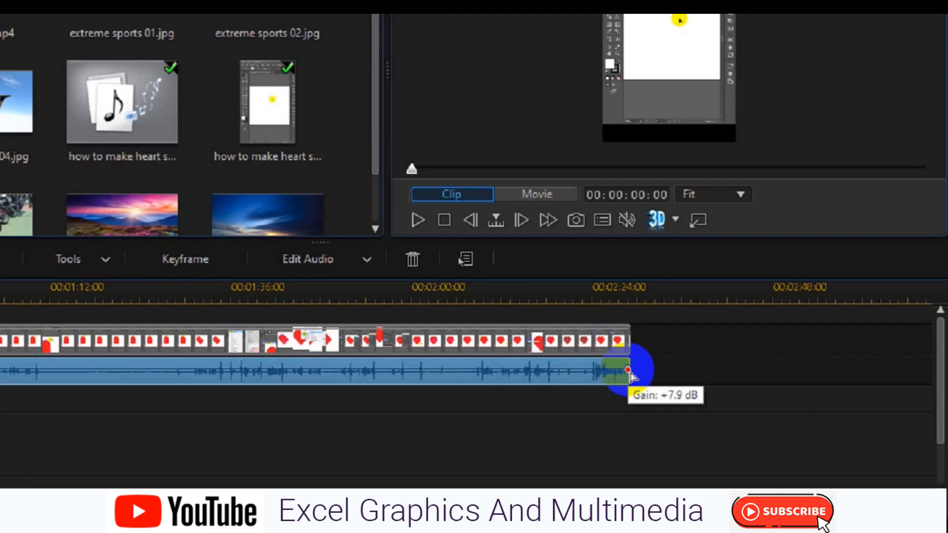
left_click_drag(630, 371, 630, 372)
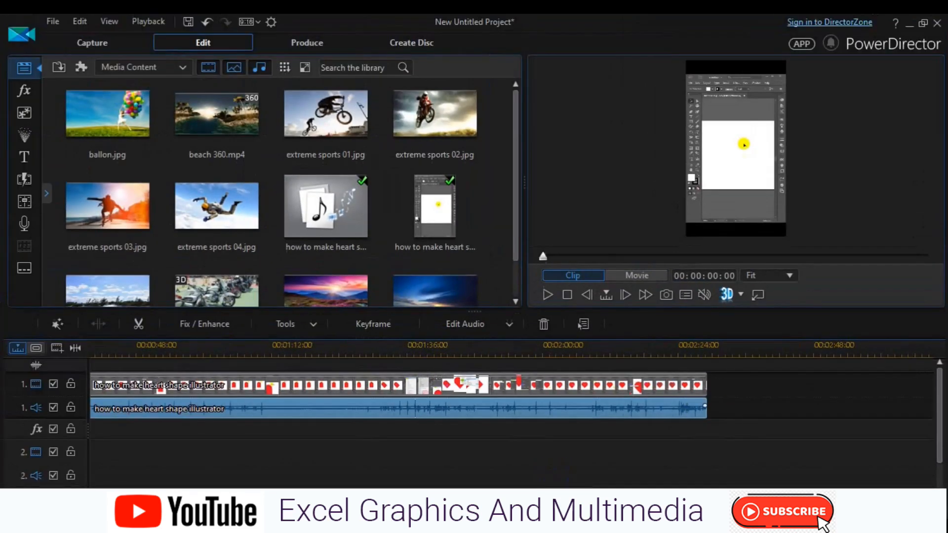
scroll(493, 395, "left", 1)
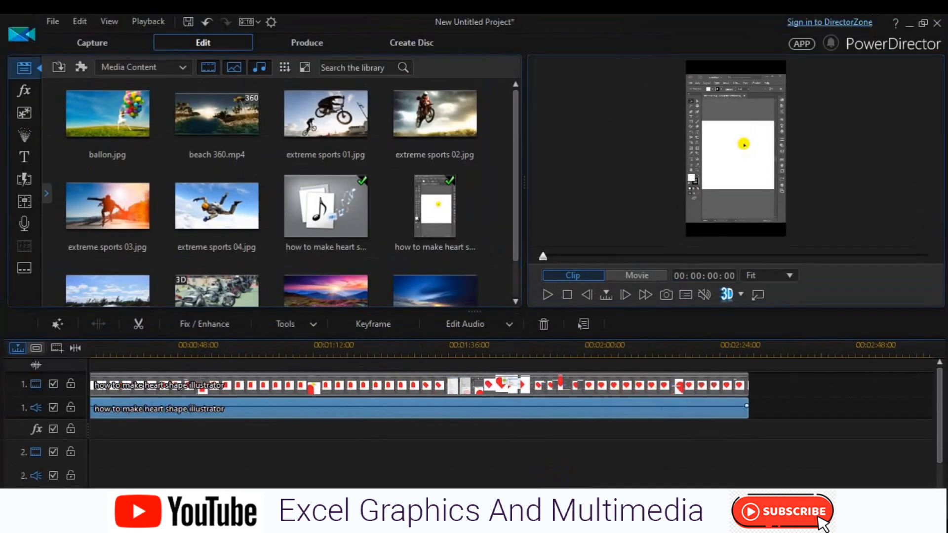
scroll(494, 394, "left", 4)
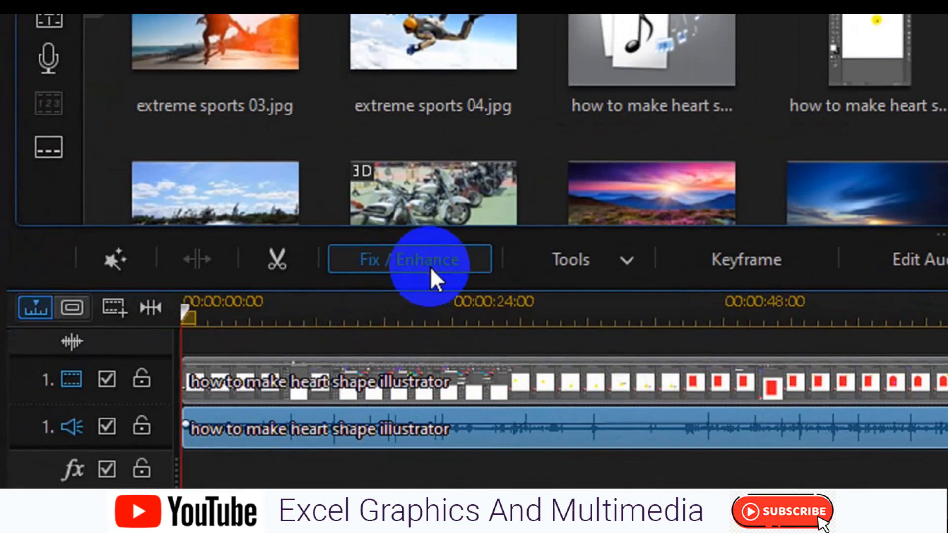
Apply Audio Denoise to the audio clip with the Stationary noise type and the maximum degree, and apply it to all.
left_click(430, 269)
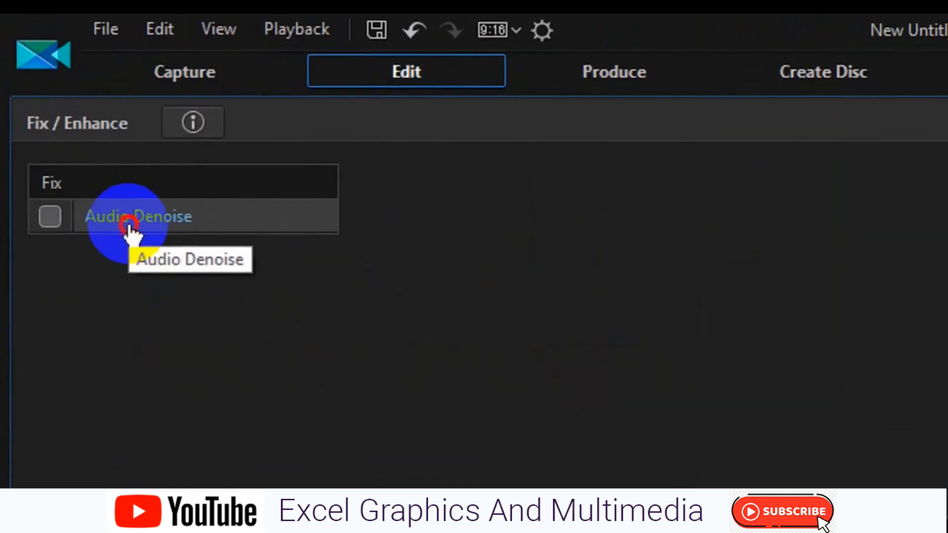
left_click(130, 228)
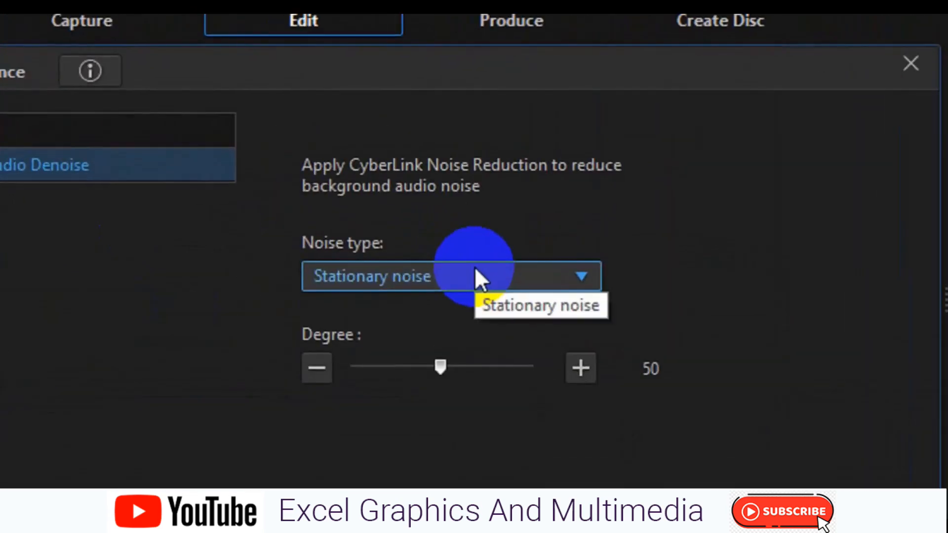
left_click(289, 170)
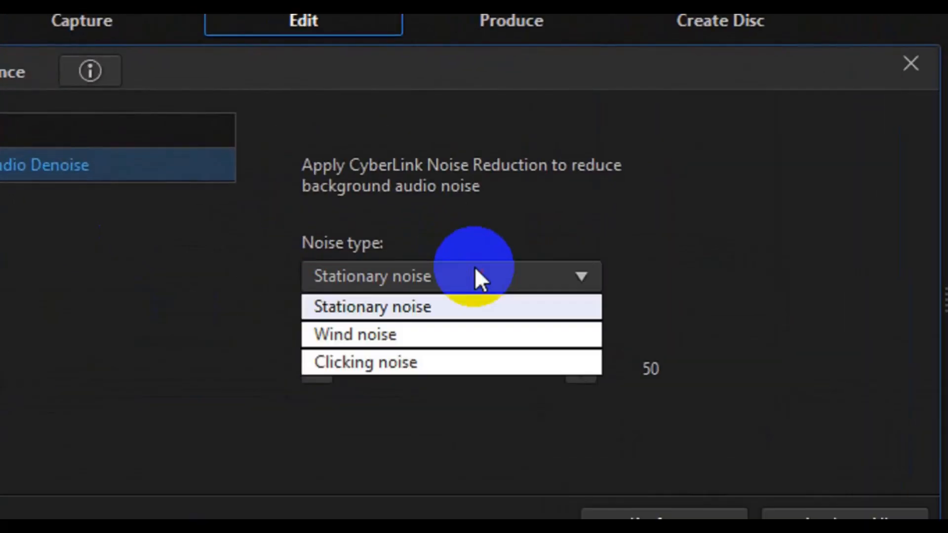
left_click(449, 311)
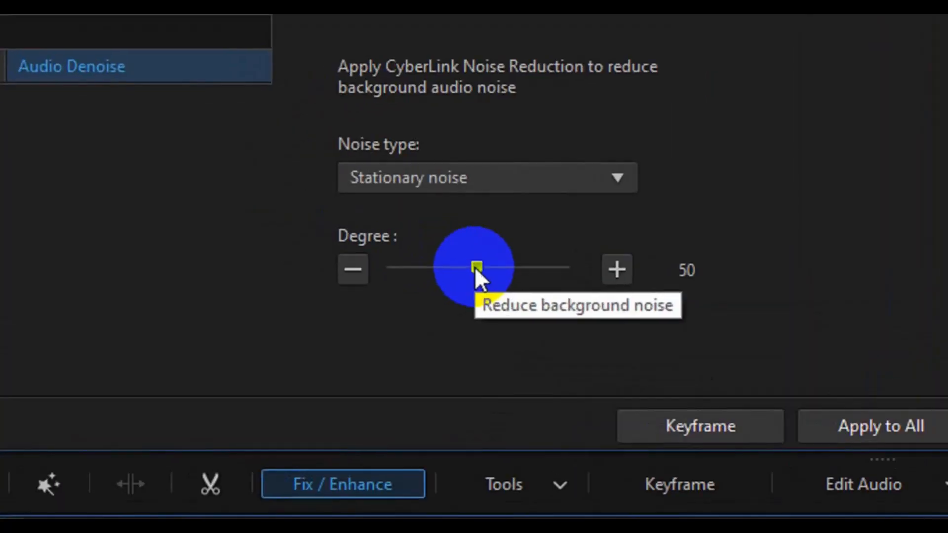
left_click_drag(475, 267, 609, 280)
left_click(873, 429)
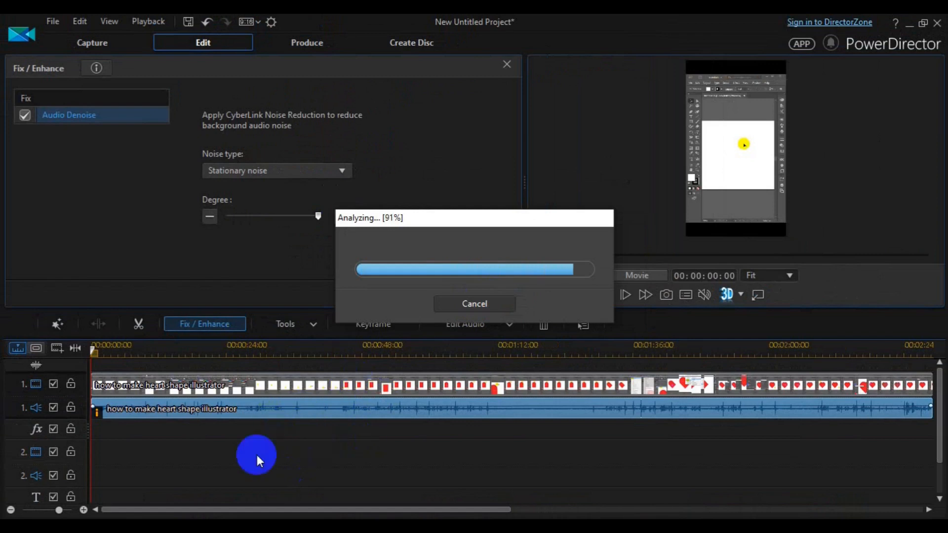
Change the Audio Denoise noise type to Wind noise, apply it to all, and close the Fix / Enhance settings.
left_click(286, 175)
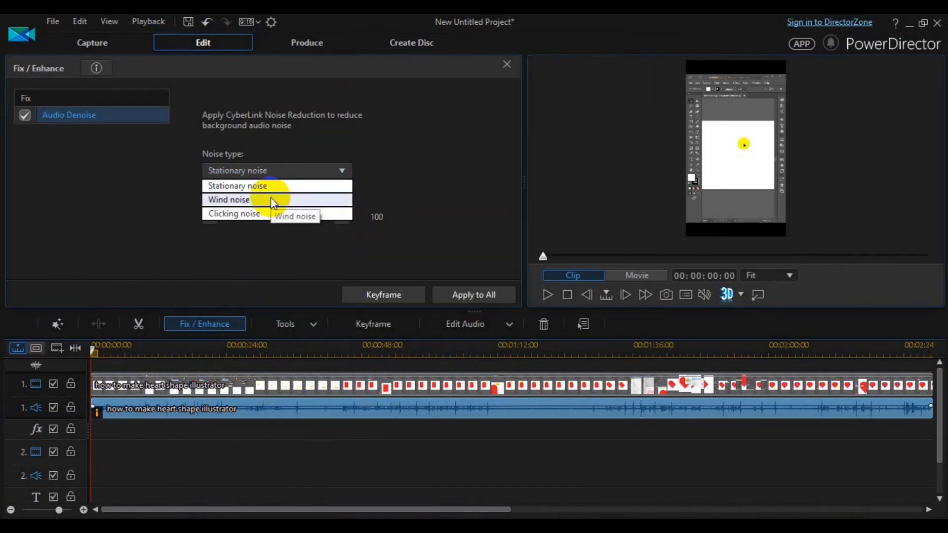
left_click(271, 200)
left_click(455, 296)
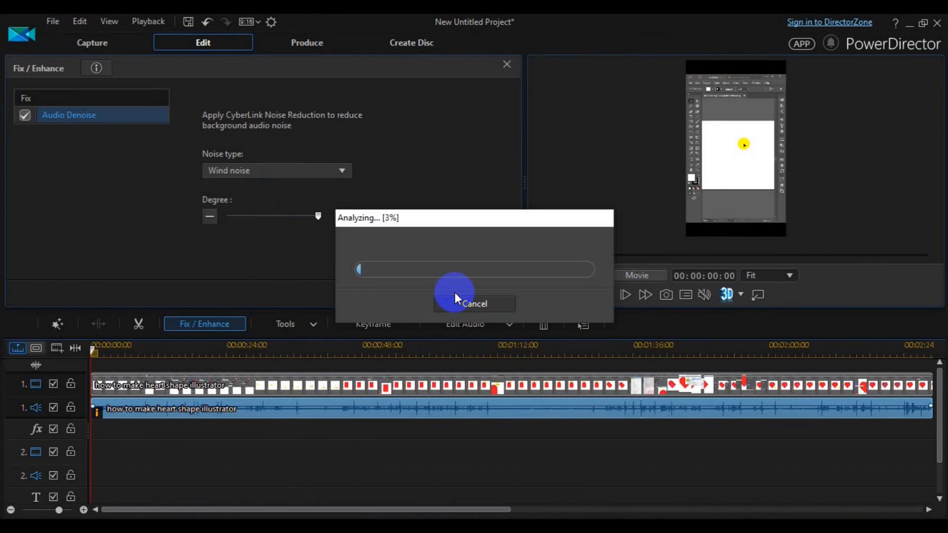
left_click(455, 298)
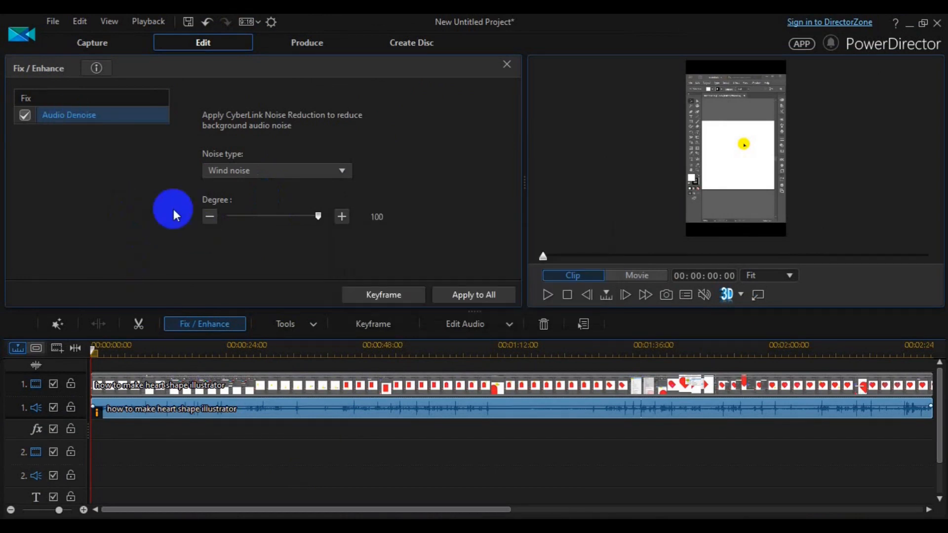
left_click(506, 65)
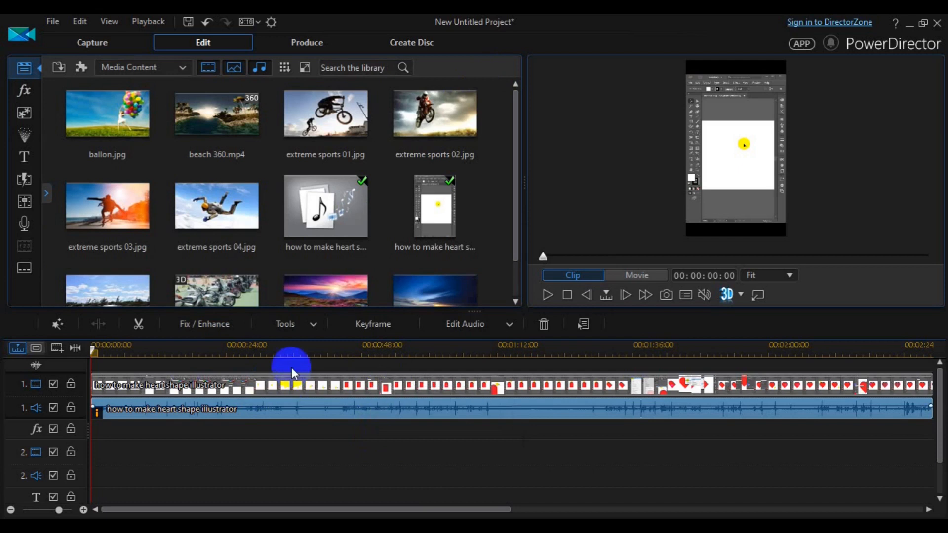
Split both the video clip and the audio clip at 00:00:36:20, where the unwanted section begins.
left_click(298, 352)
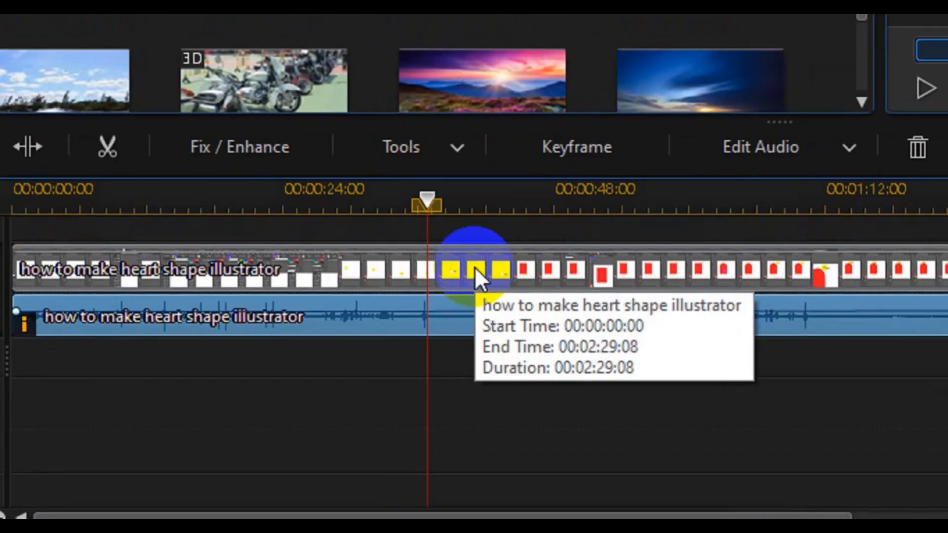
left_click(470, 263)
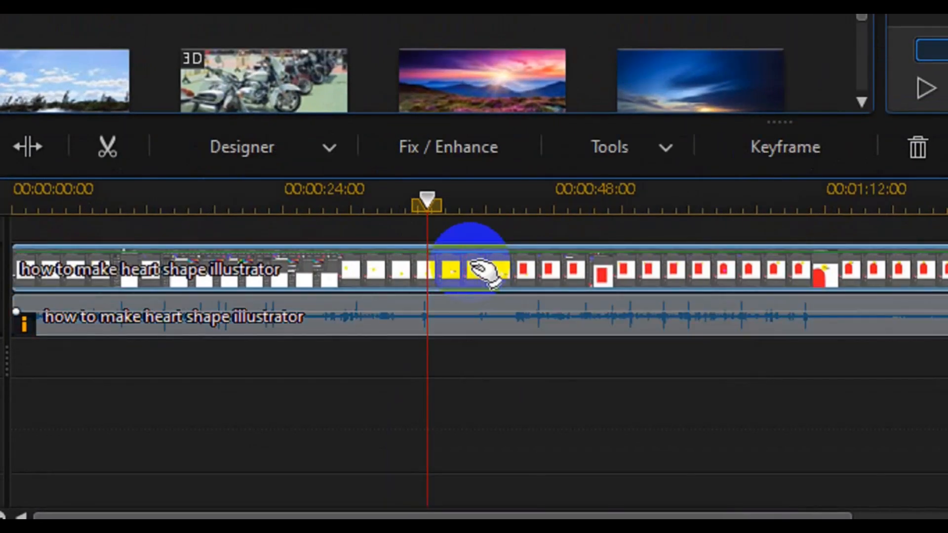
right_click(476, 272)
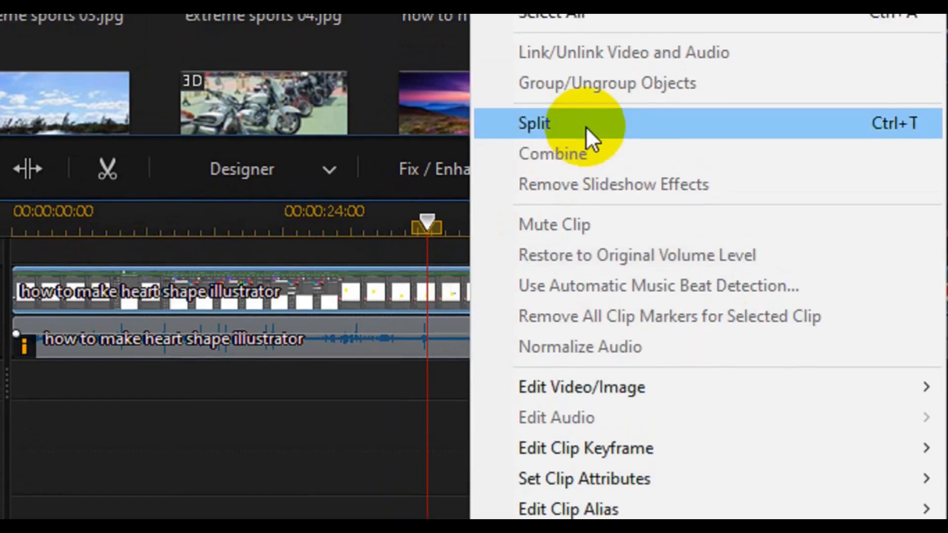
left_click(587, 130)
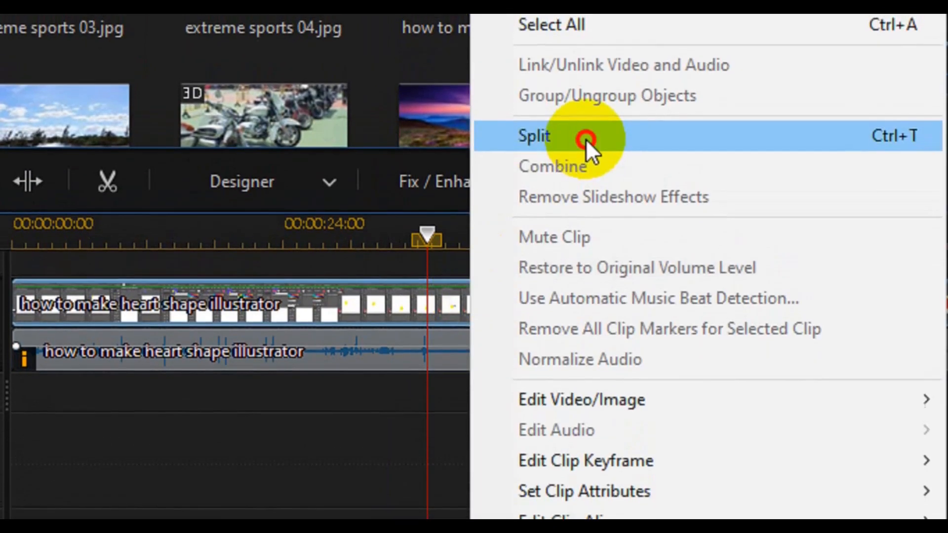
right_click(460, 345)
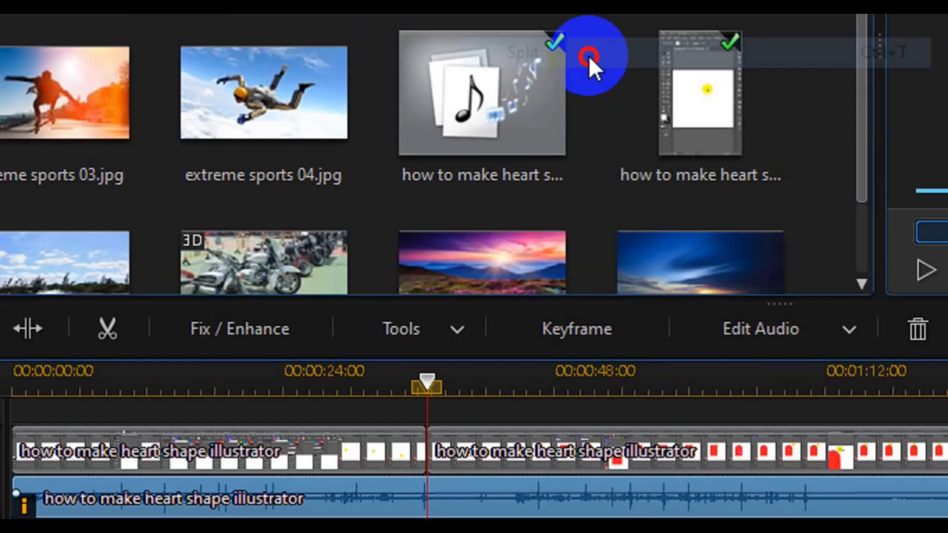
left_click(588, 55)
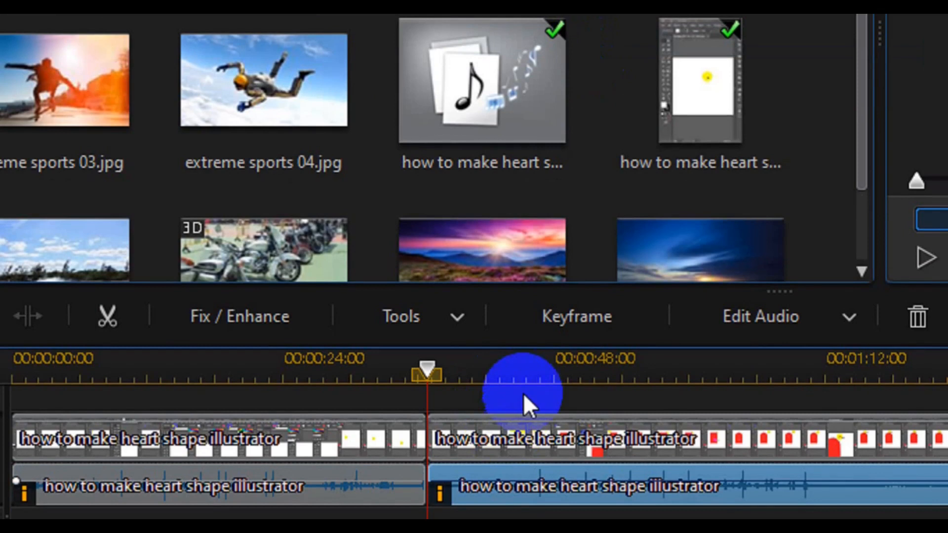
Split the second video and audio segments again at about 00:00:46, where the unwanted section ends.
left_click_drag(428, 366, 523, 397)
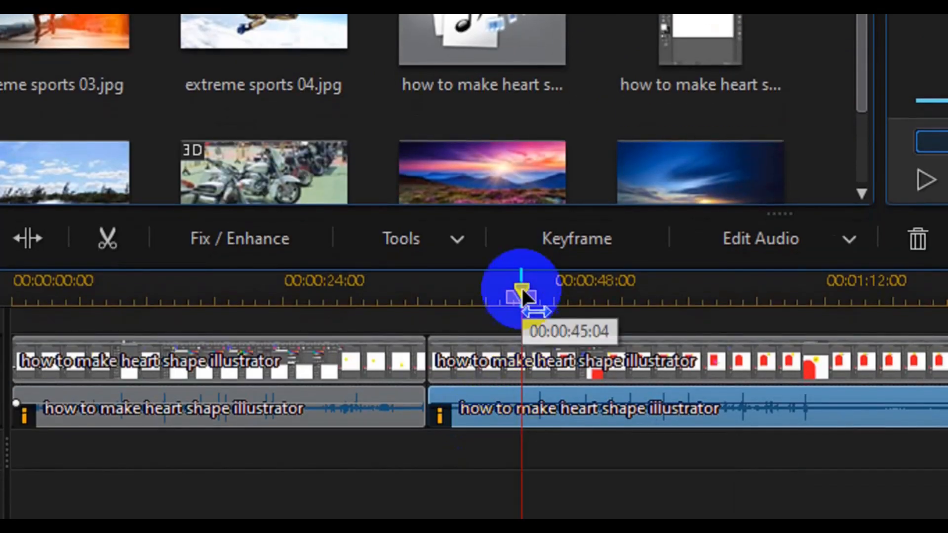
left_click_drag(520, 359, 533, 363)
left_click(511, 352)
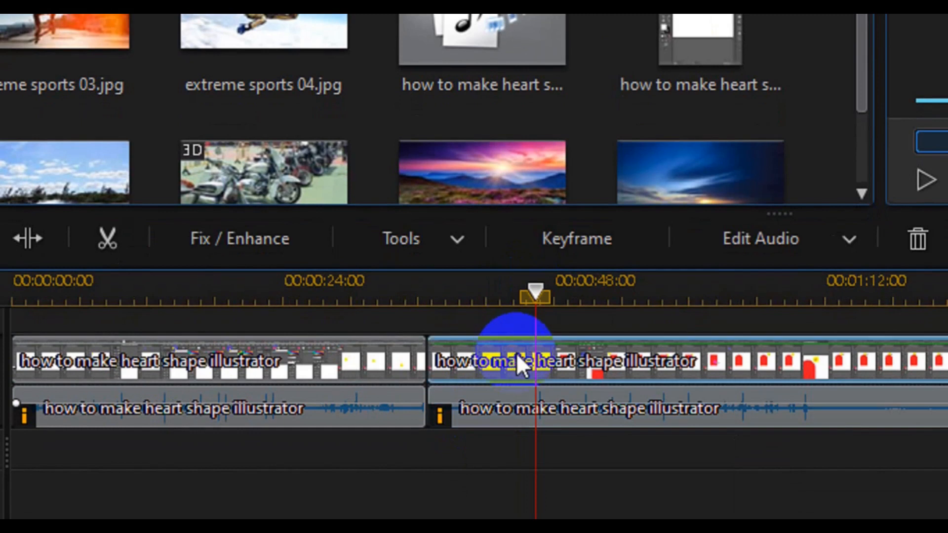
right_click(515, 361)
left_click(601, 188)
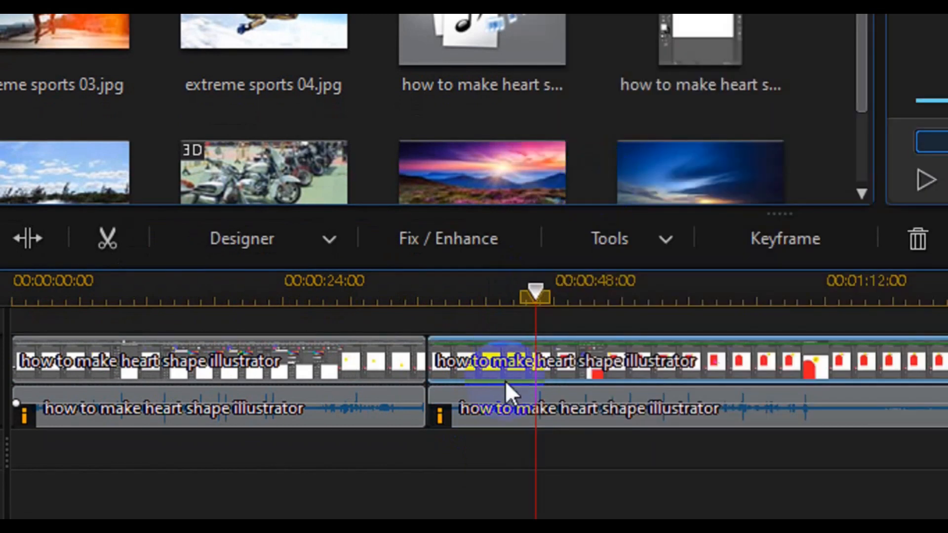
left_click(514, 395)
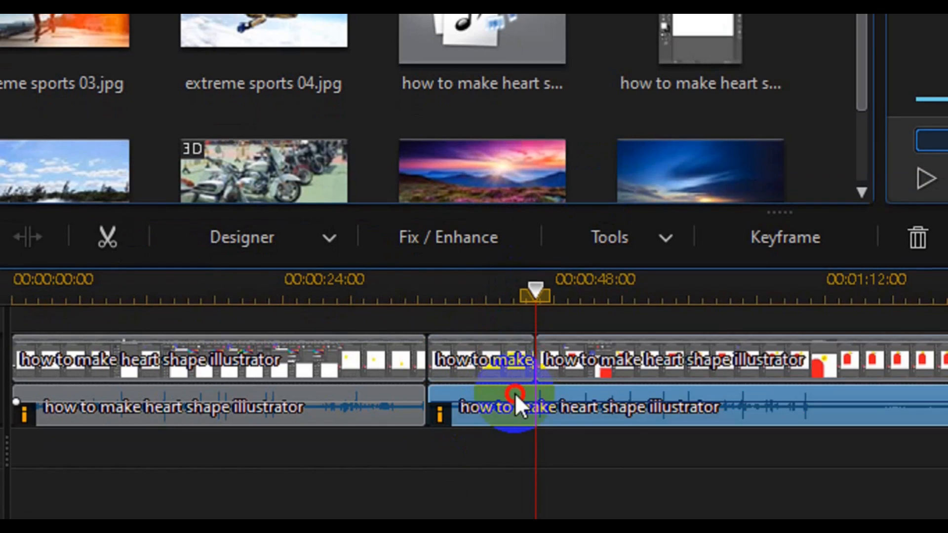
right_click(515, 393)
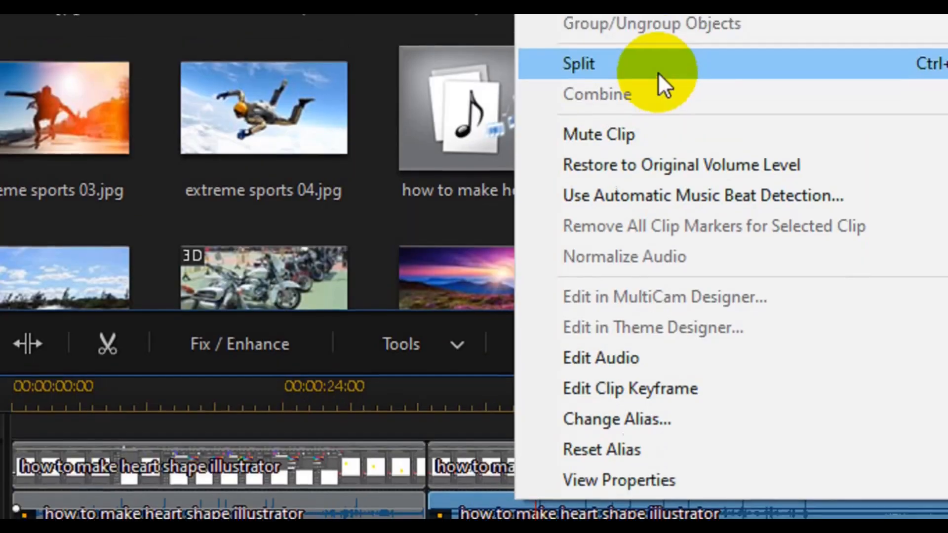
left_click(659, 55)
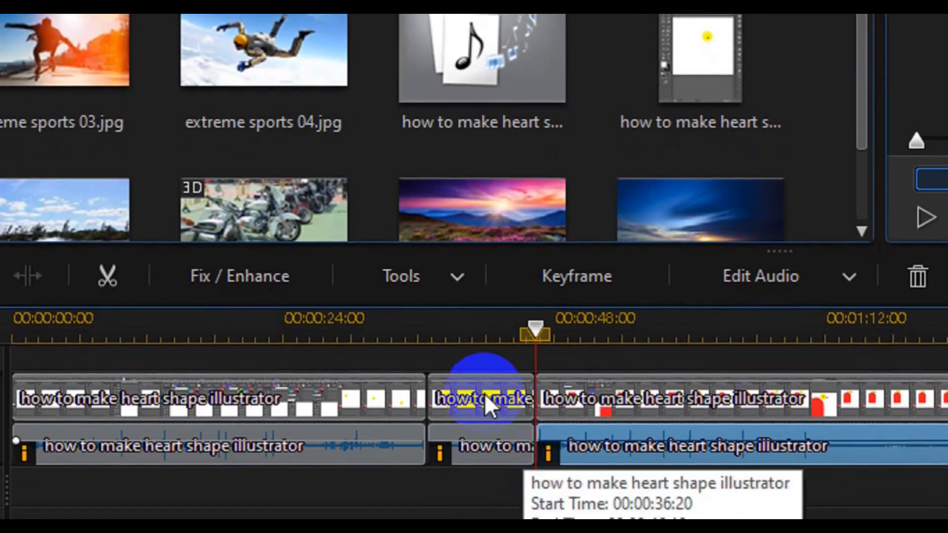
Remove the short middle video and audio segments starting at 00:00:36:20 and close the gap they leave.
left_click(485, 397)
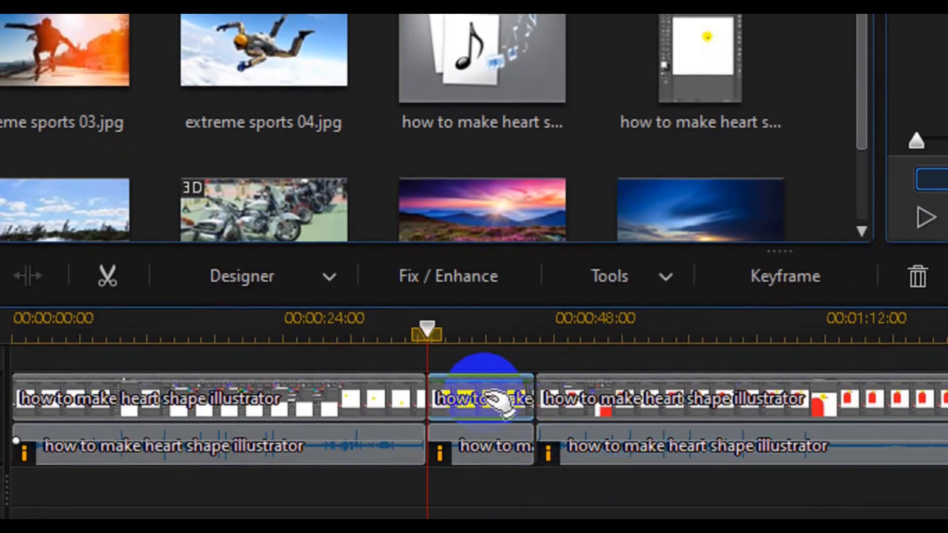
right_click(484, 393)
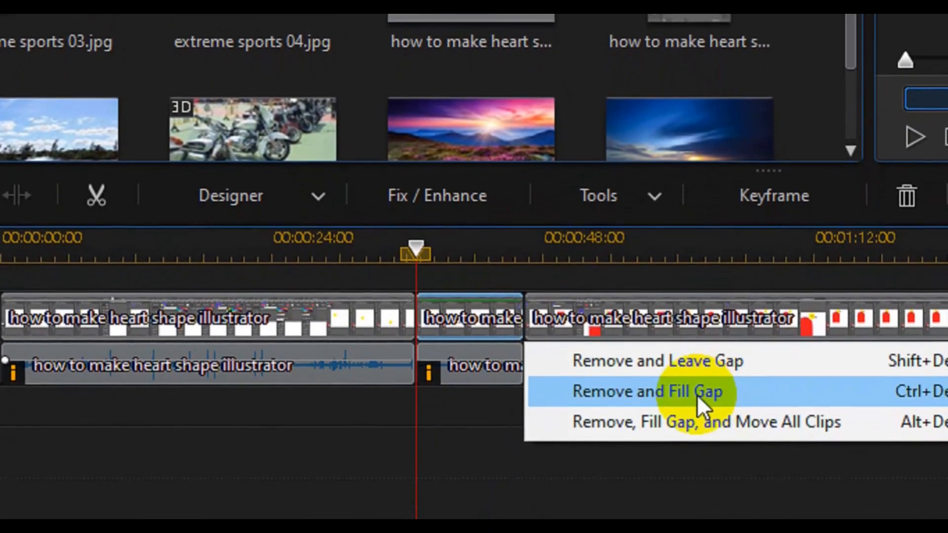
left_click(697, 392)
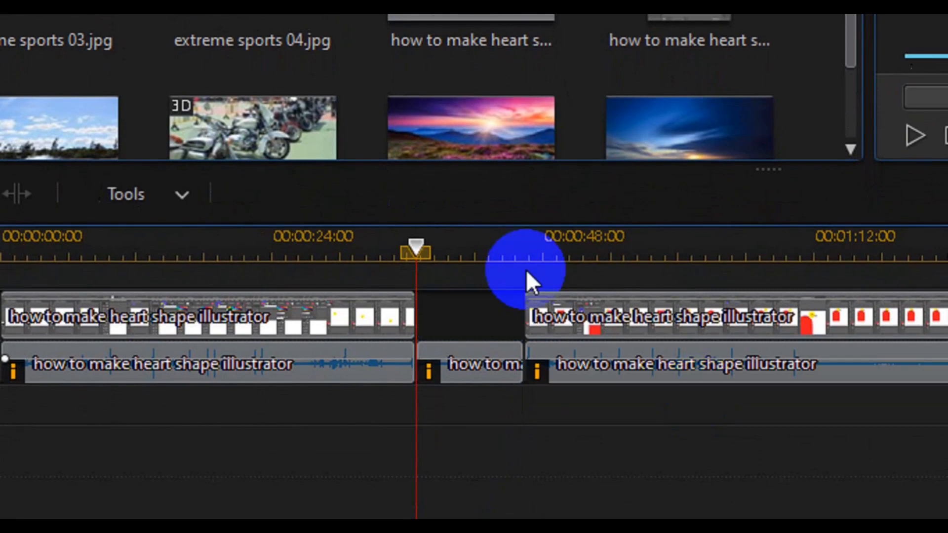
left_click(482, 353)
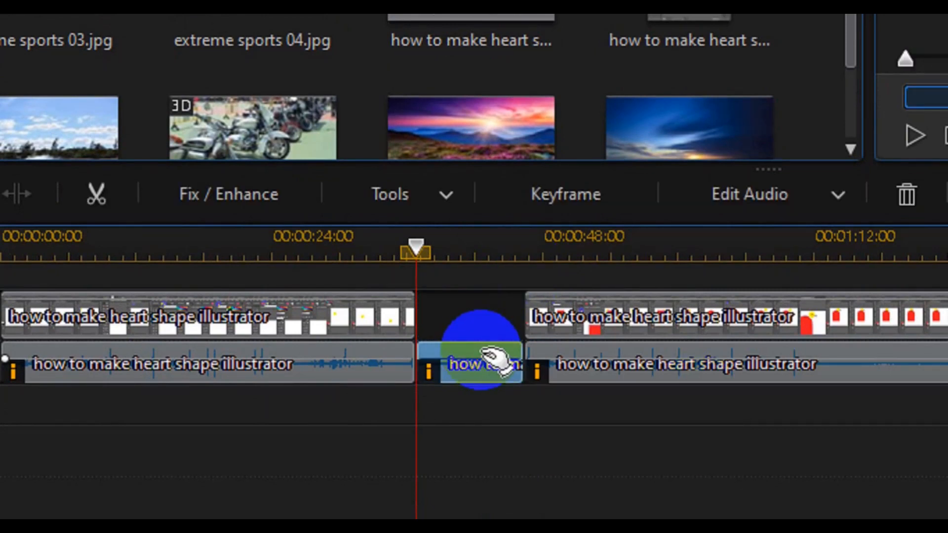
right_click(481, 351)
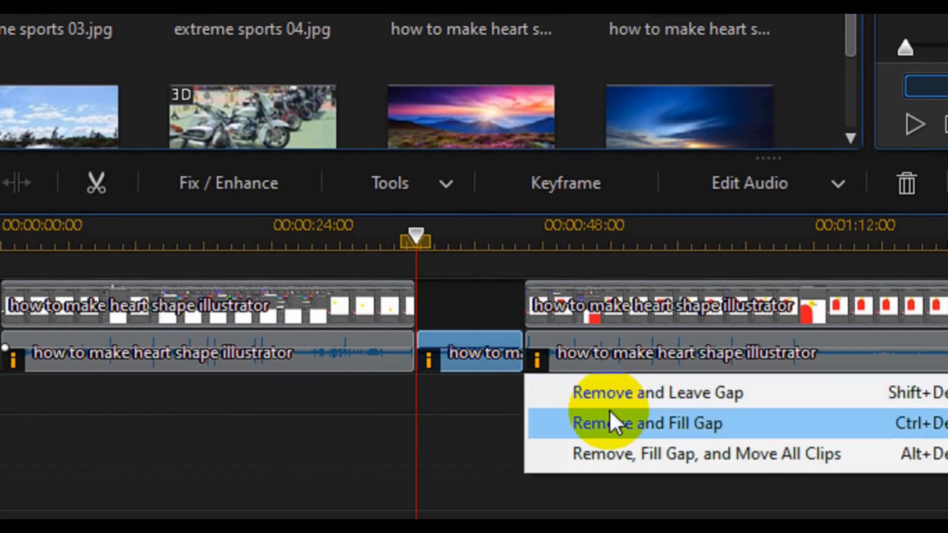
left_click(609, 402)
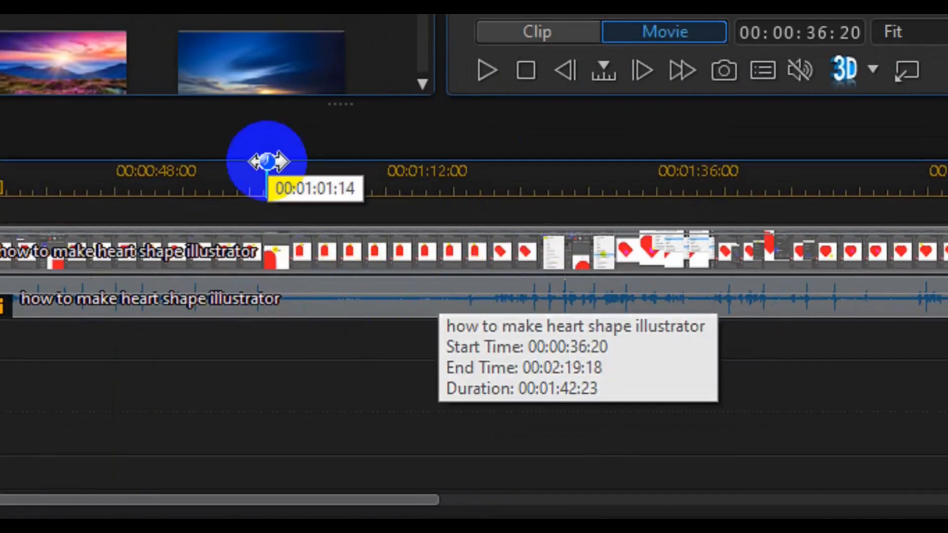
Split the second video segment and its matching audio at 00:01:03:16 on the timeline.
left_click(275, 159)
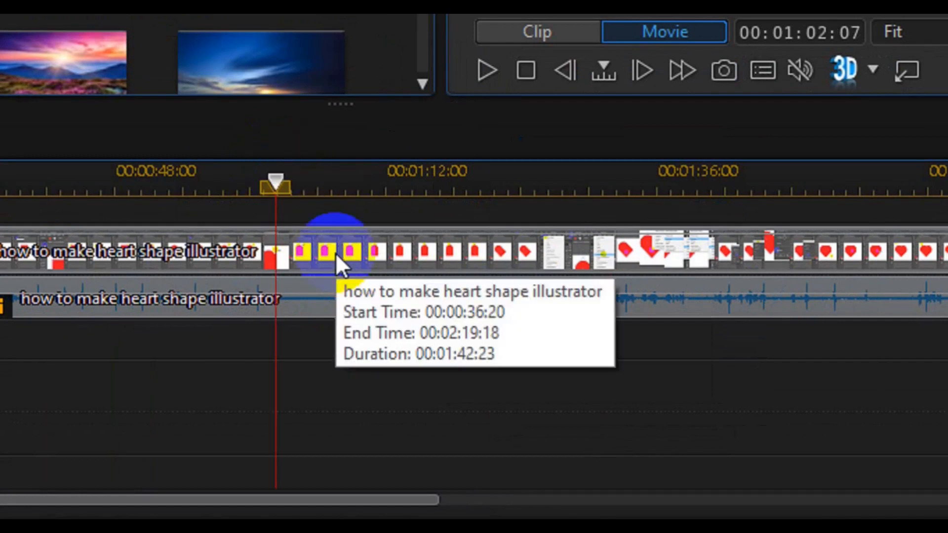
left_click(292, 185)
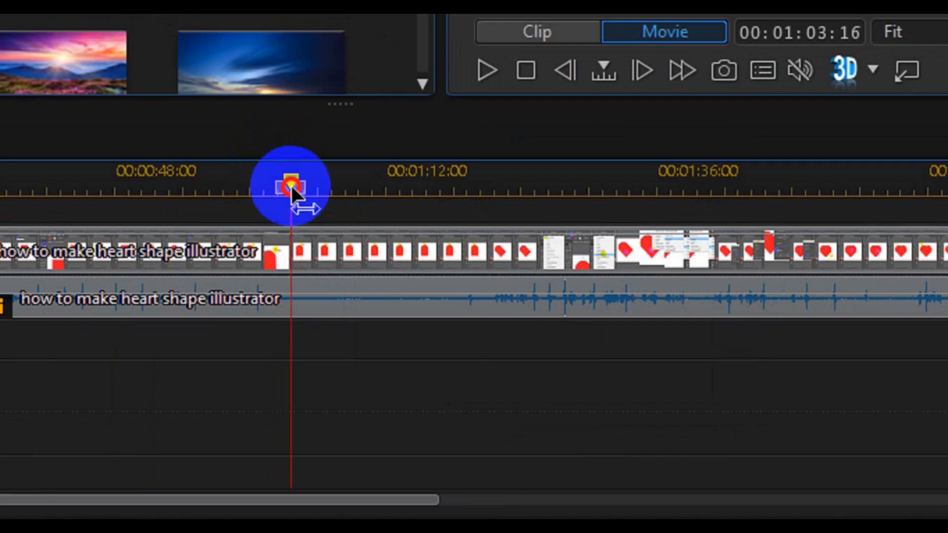
left_click(327, 250)
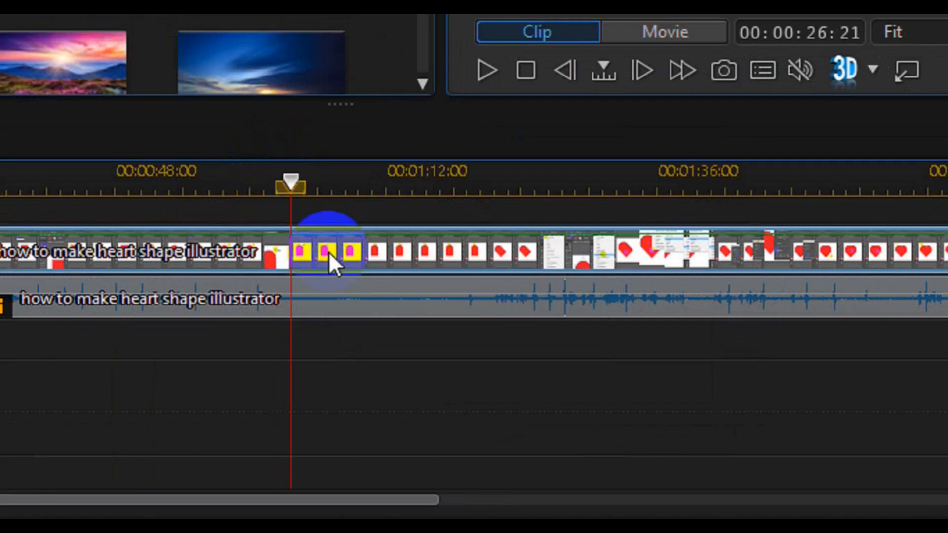
right_click(327, 251)
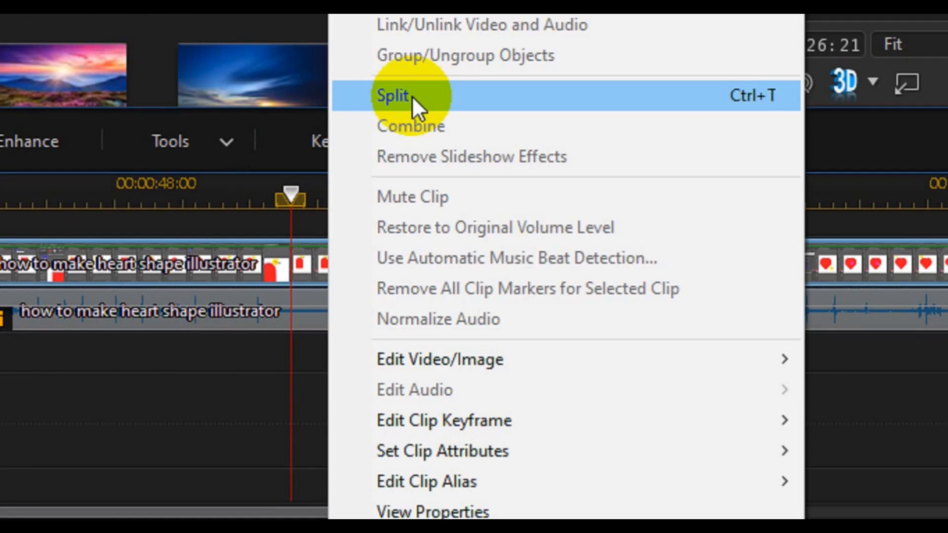
left_click(412, 96)
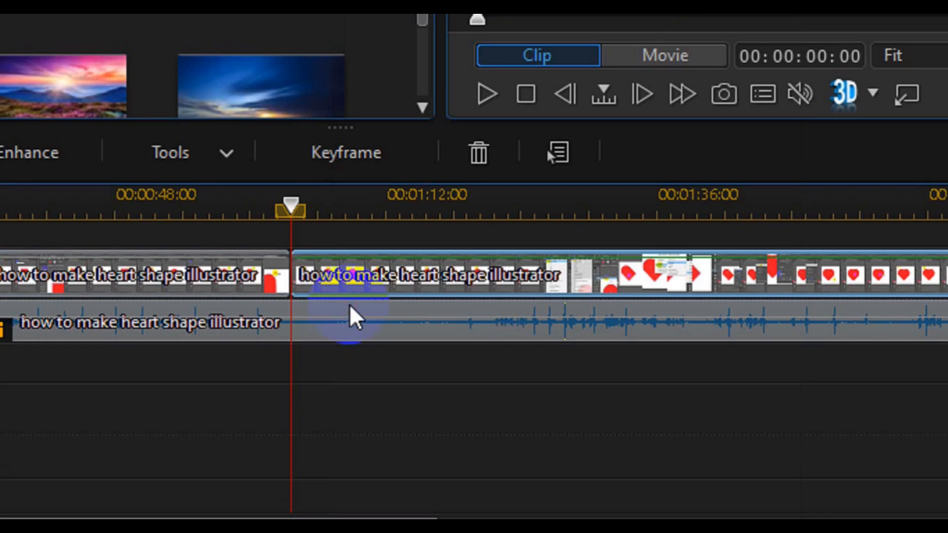
left_click(351, 307)
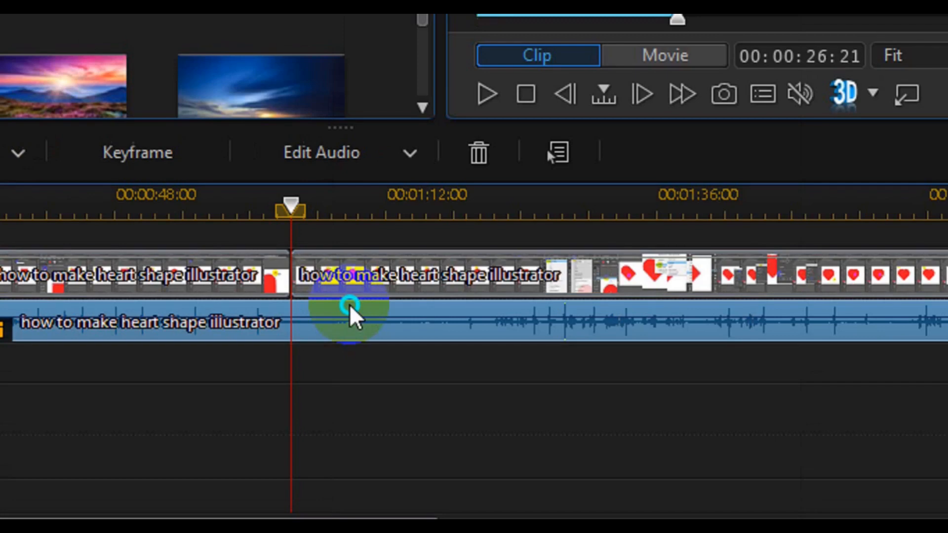
right_click(351, 315)
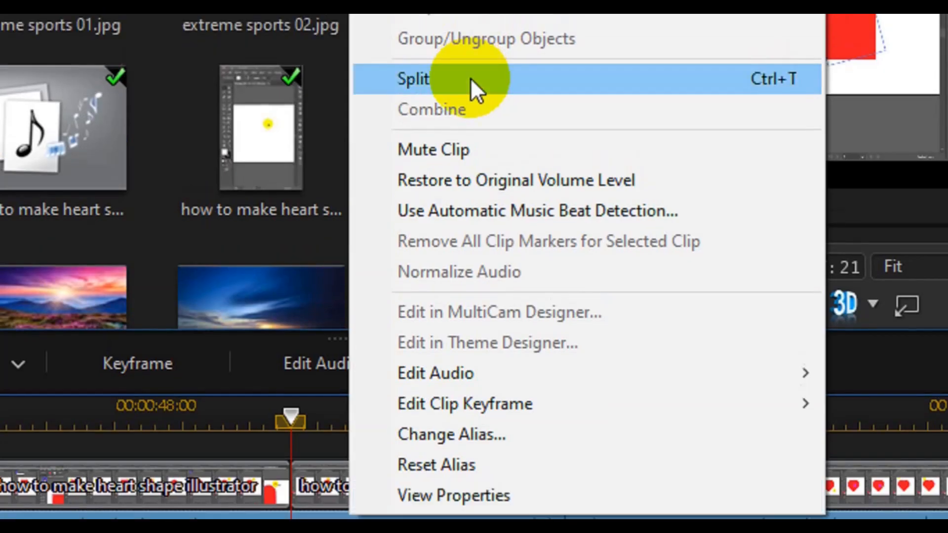
left_click(470, 79)
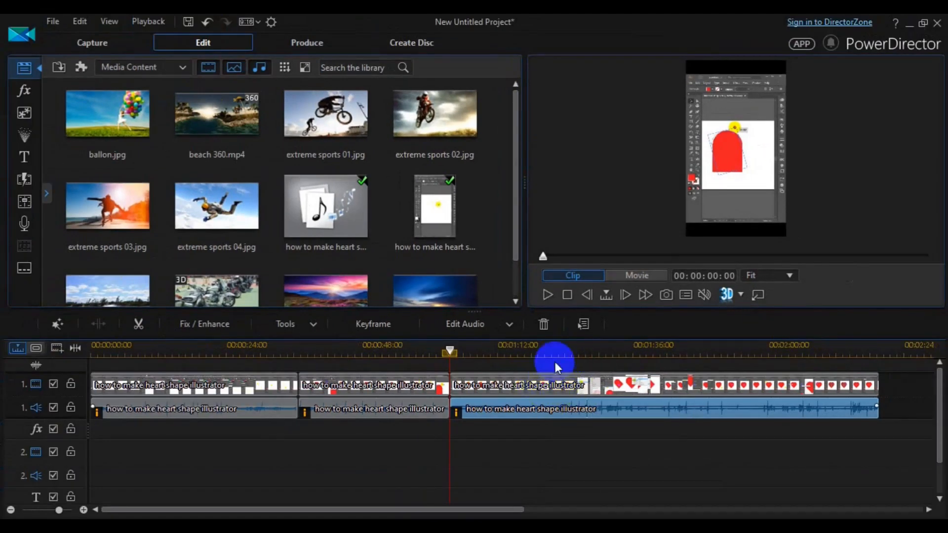
Split the third video segment and its matching audio 00:00:19:05 into the segment, where the unwanted section ends.
left_click(553, 352)
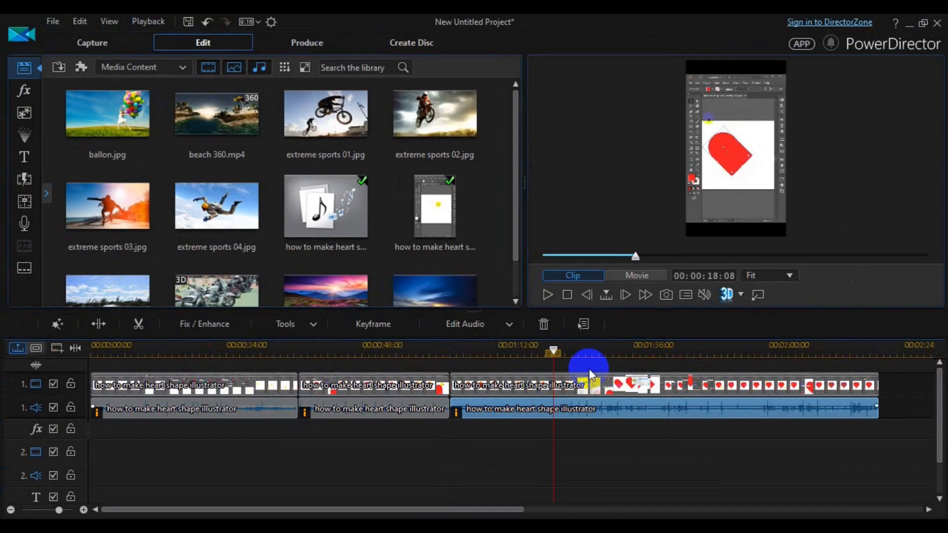
left_click(545, 384)
right_click(539, 384)
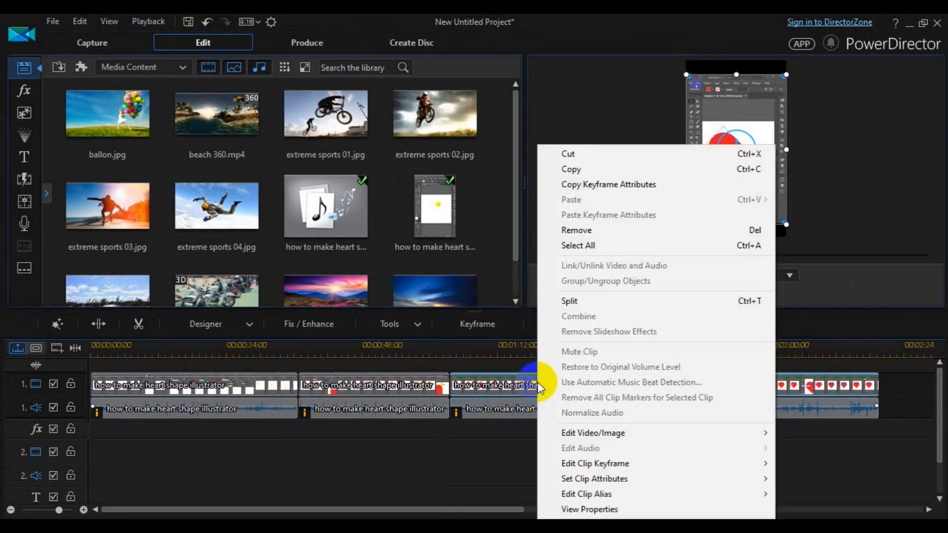
left_click(612, 302)
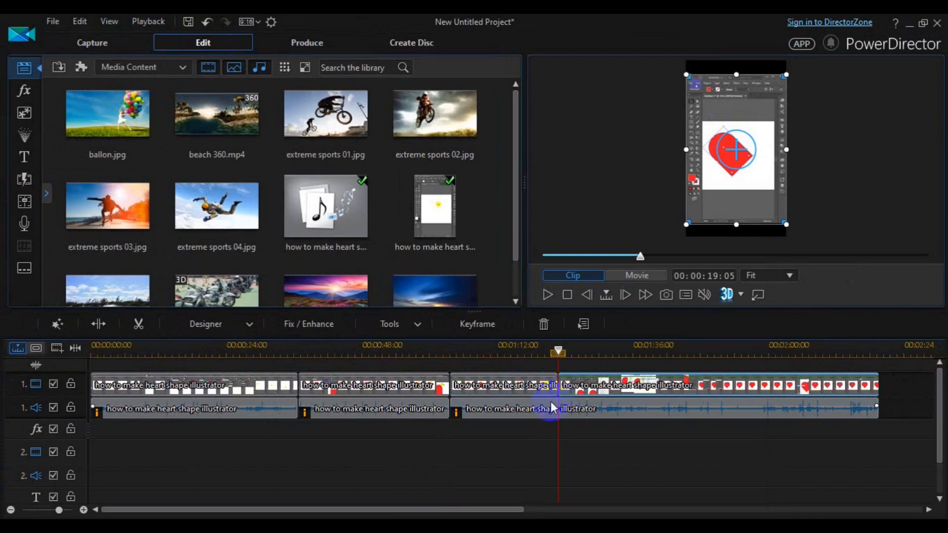
left_click(548, 408)
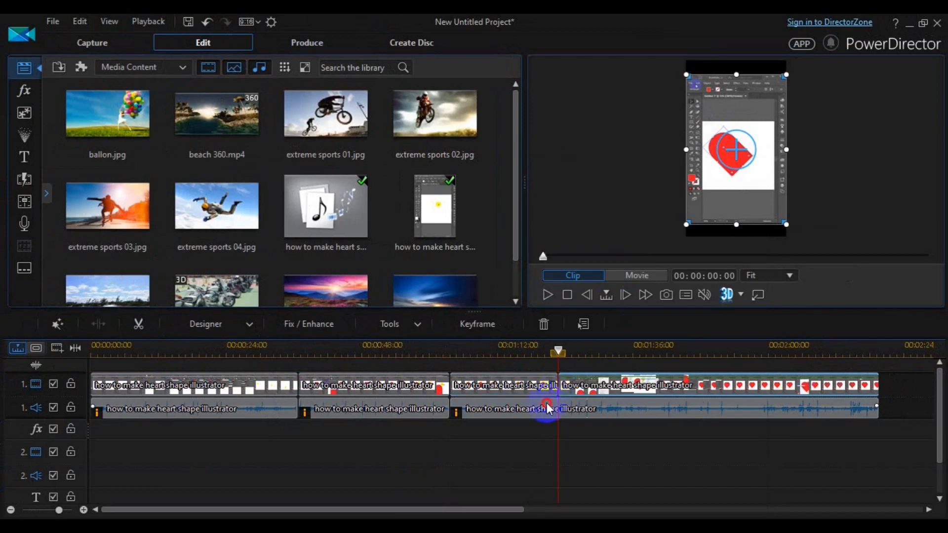
right_click(546, 403)
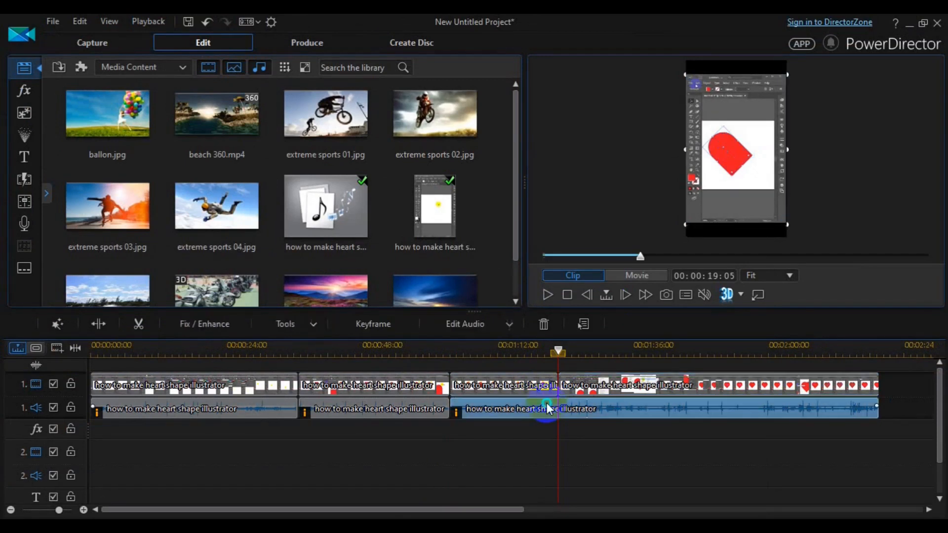
left_click(505, 371)
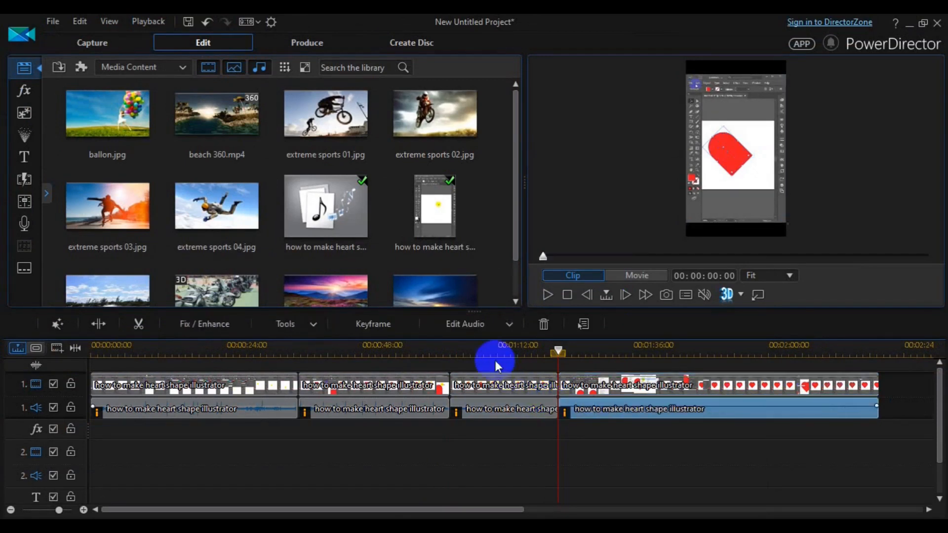
Remove the third video and audio segments starting at 00:01:03:16 and fill the gaps they leave.
left_click(518, 384)
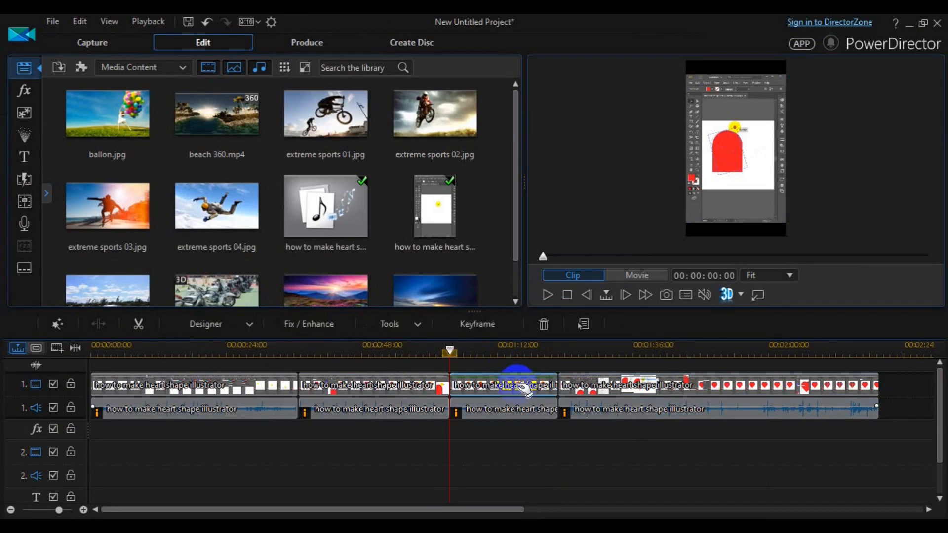
key("Delete")
left_click(620, 424)
left_click(515, 404)
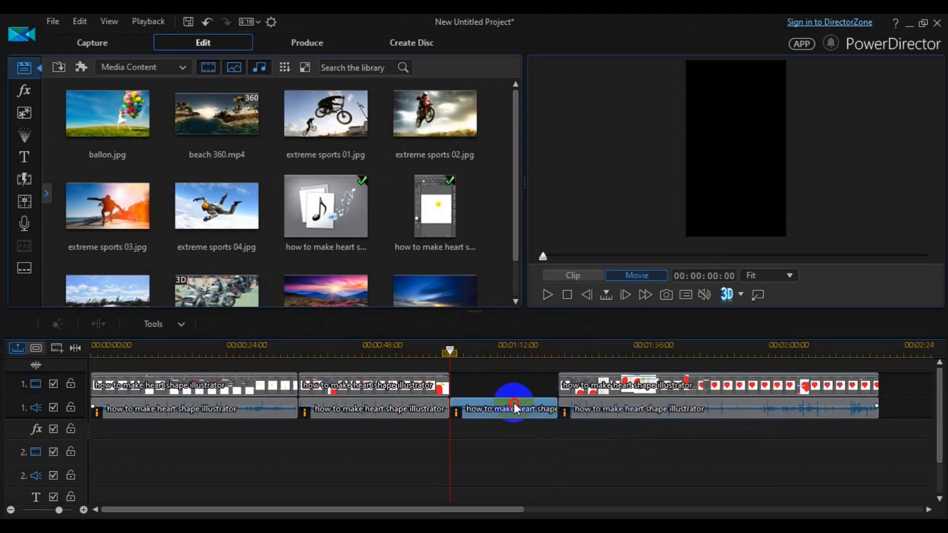
key("Delete")
left_click(626, 445)
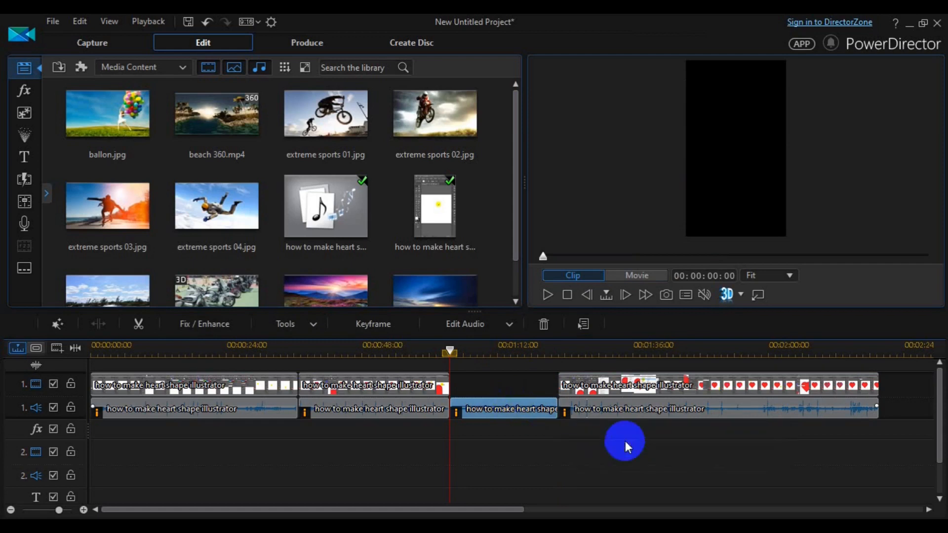
left_click(629, 361)
left_click(678, 364)
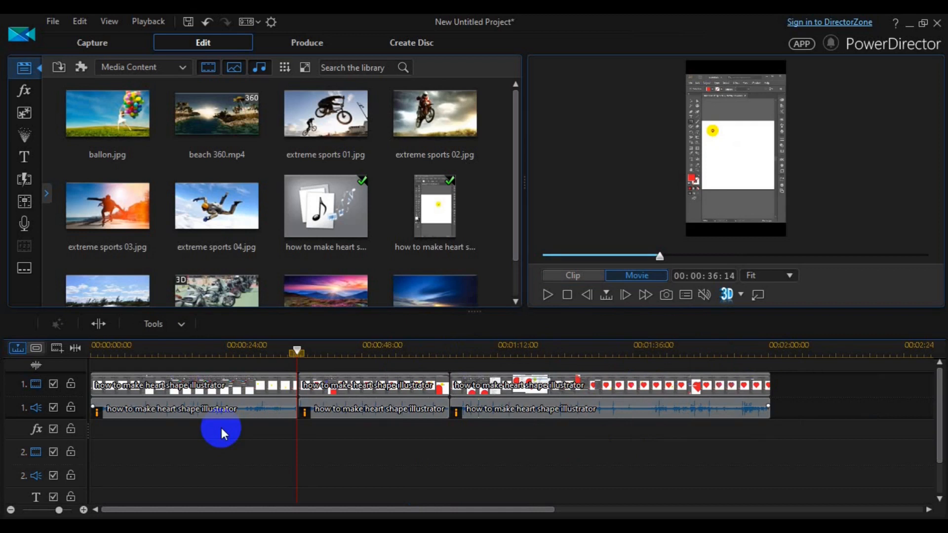
Remove the first video and audio segments from the beginning of the timeline and fill the gaps.
left_click(217, 389)
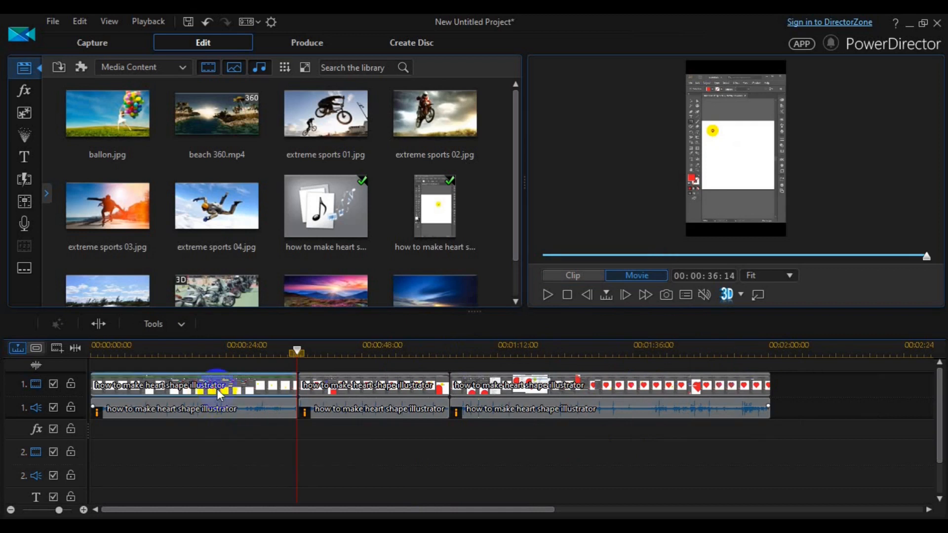
left_click(217, 389)
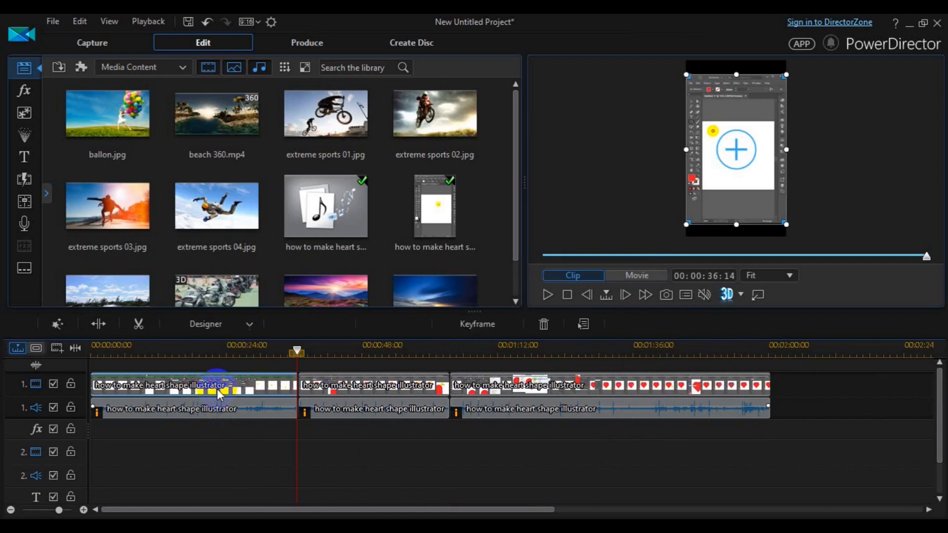
key("Delete")
left_click(413, 421)
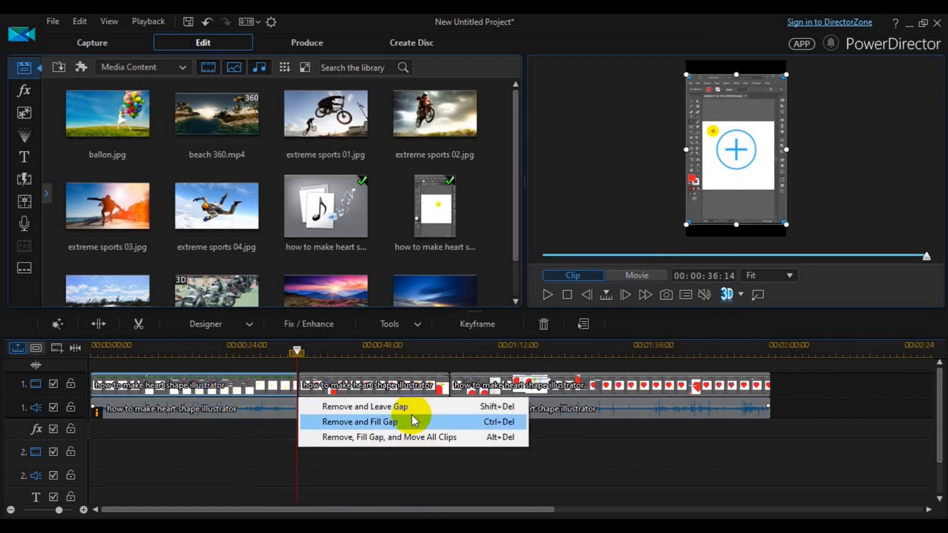
left_click(261, 409)
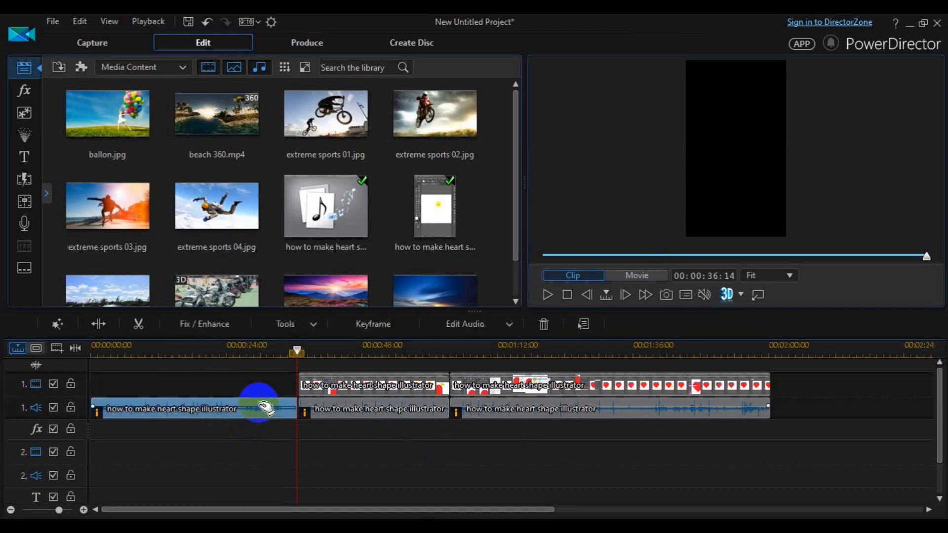
key("Delete")
left_click(401, 443)
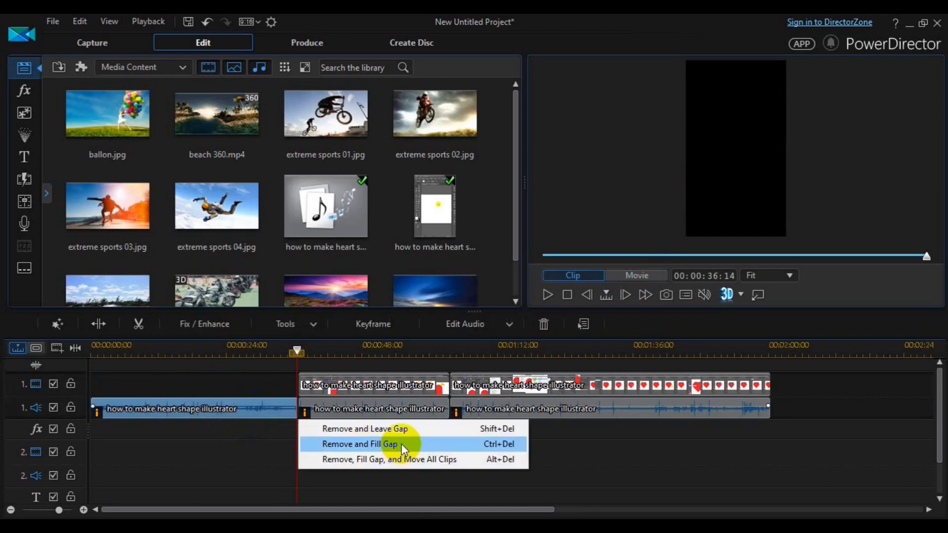
Split the second video segment at 00:00:58:12 on the timeline to bring the Short under one minute.
left_click(249, 384)
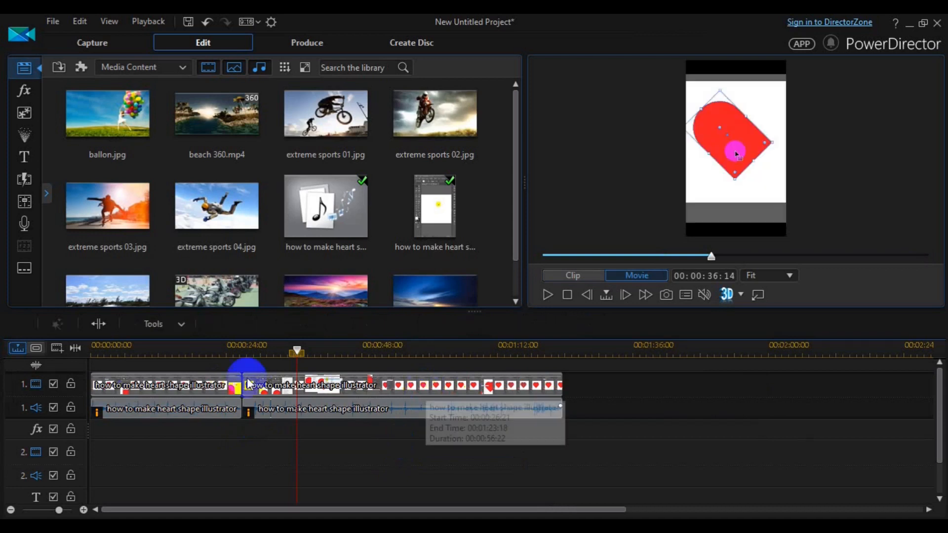
left_click(284, 386)
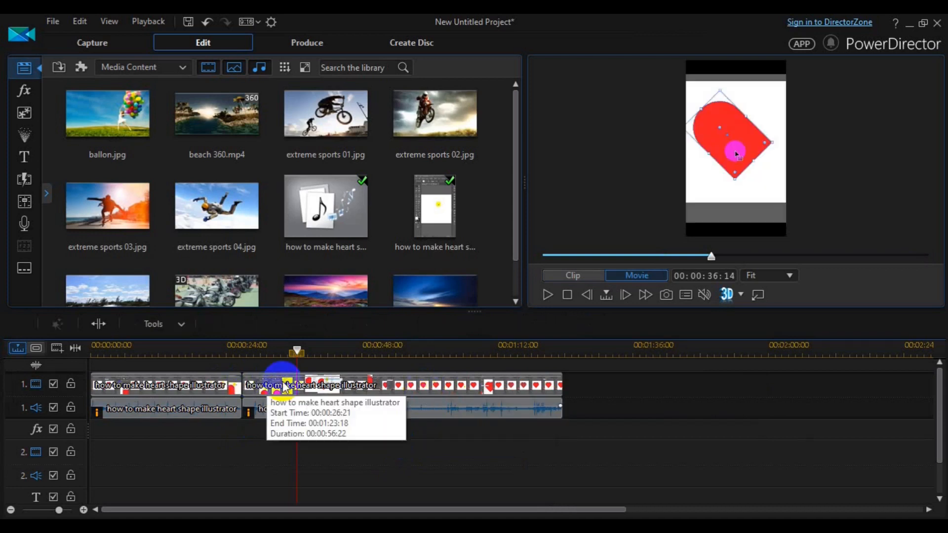
left_click(388, 390)
left_click(262, 351)
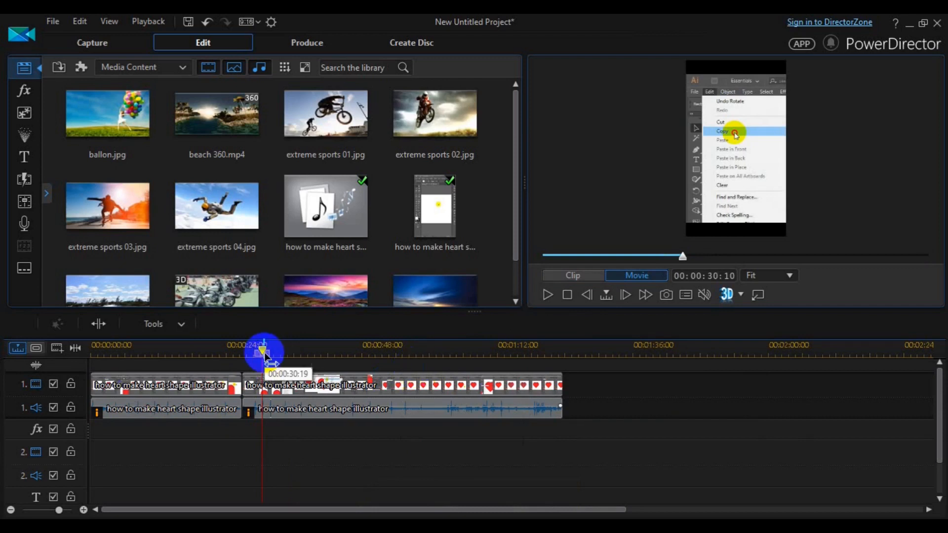
left_click_drag(264, 354, 422, 364)
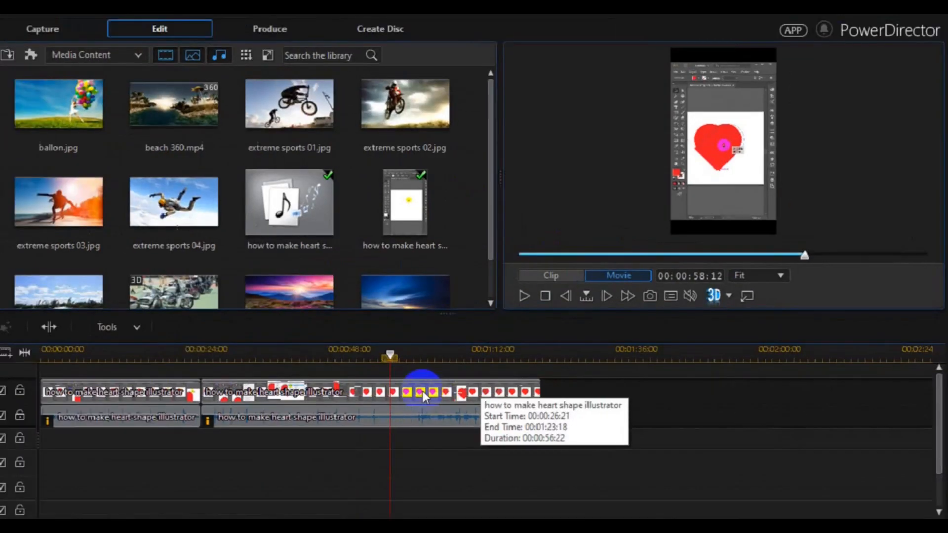
left_click(391, 399)
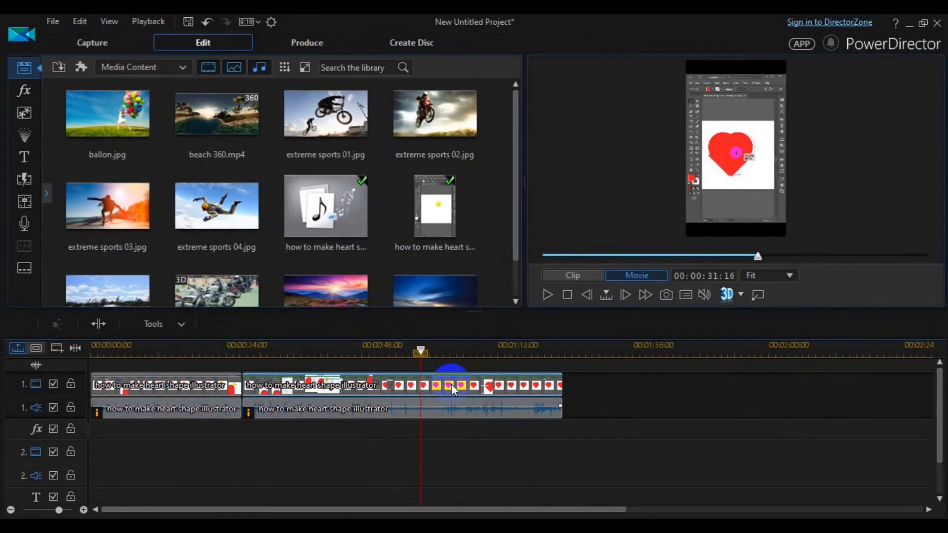
left_click(451, 385)
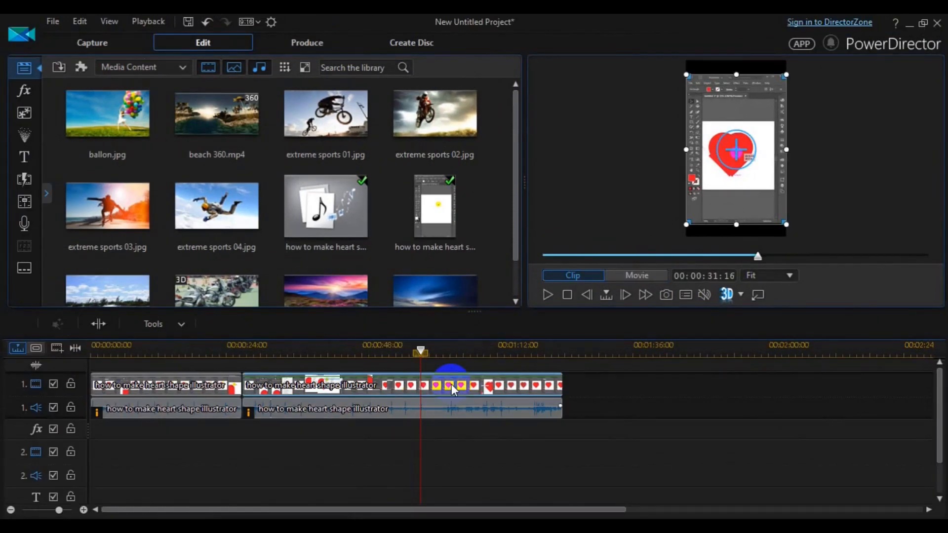
right_click(453, 388)
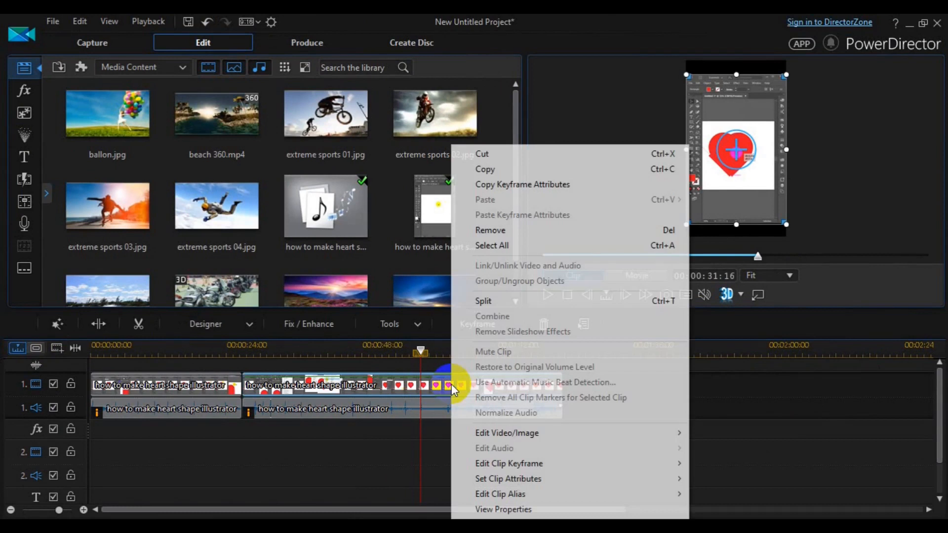
left_click(567, 302)
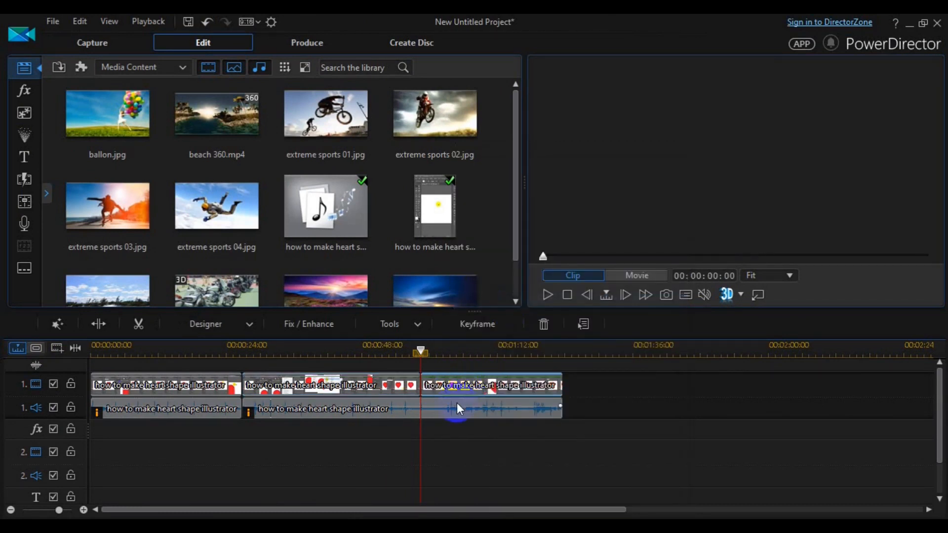
Split the second audio segment at the same 00:00:58:12 position as the video cut.
left_click(456, 405)
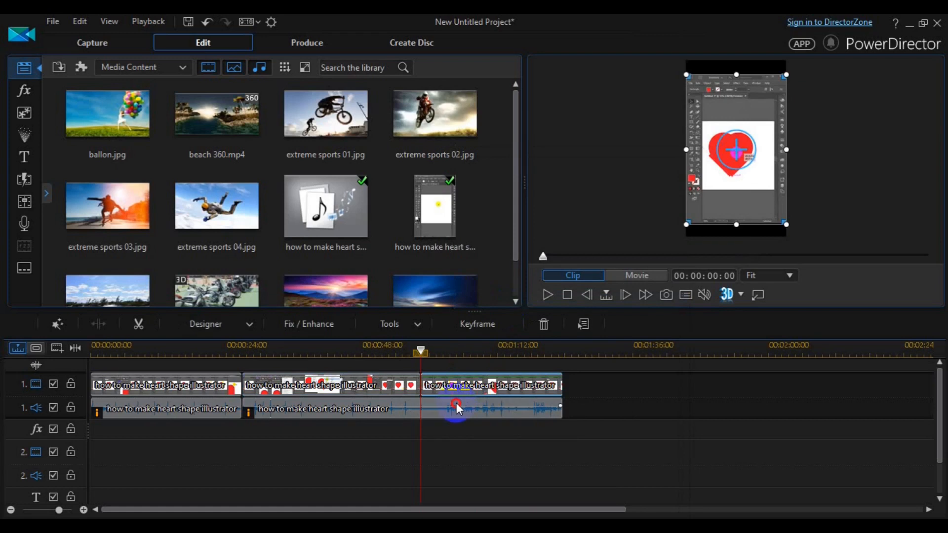
left_click(456, 406)
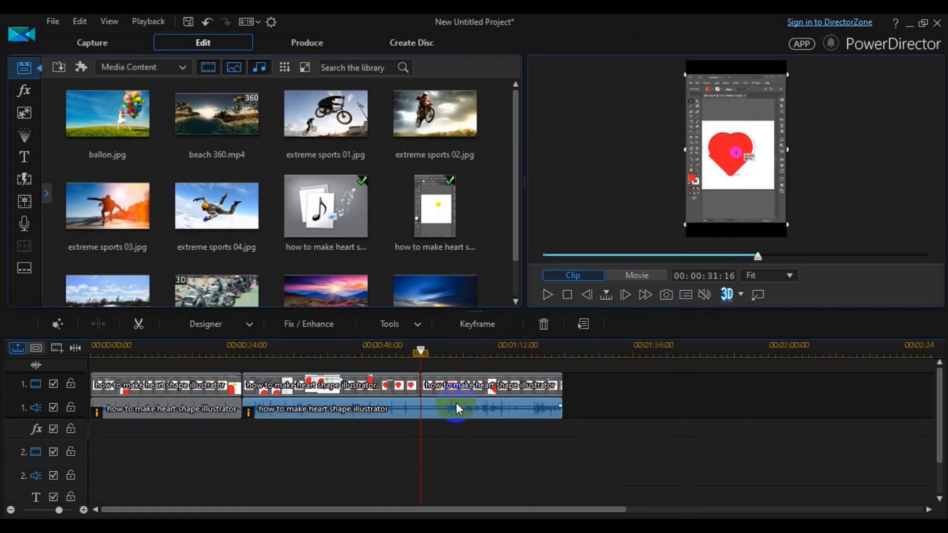
right_click(456, 404)
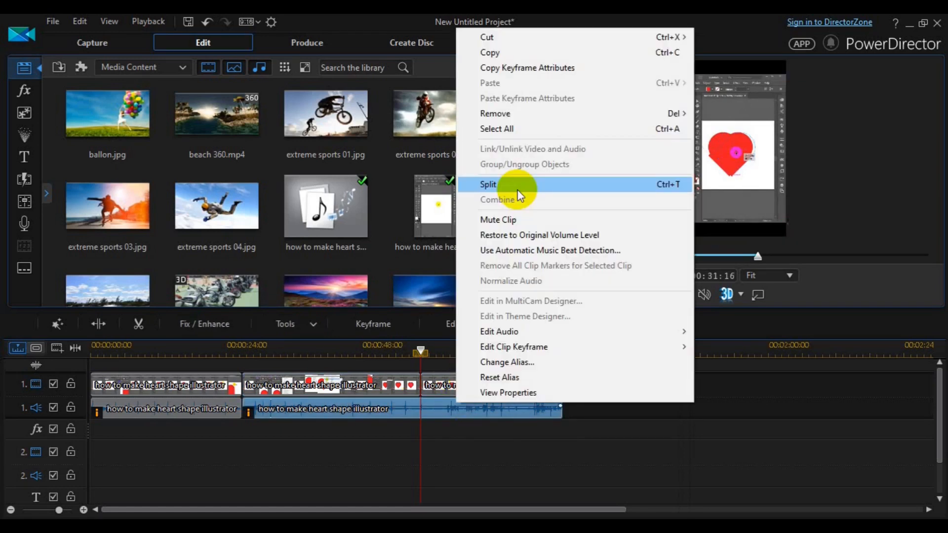
left_click(518, 190)
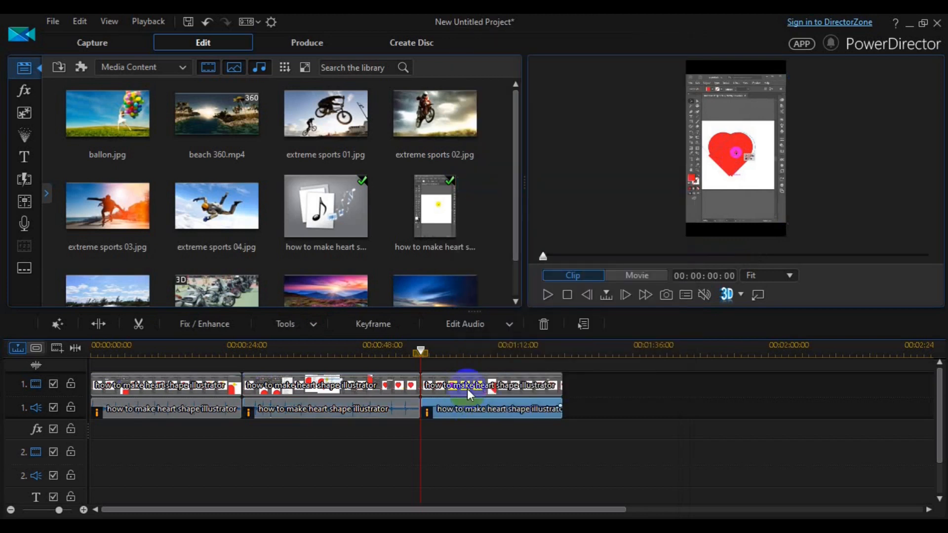
Delete the last video segment and its matching audio after 00:00:58:12.
left_click(481, 389)
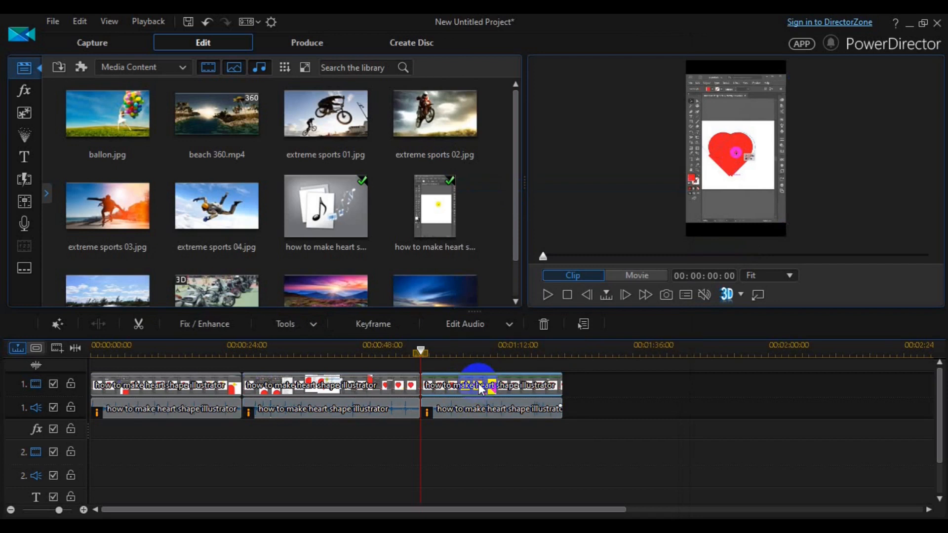
left_click(482, 409)
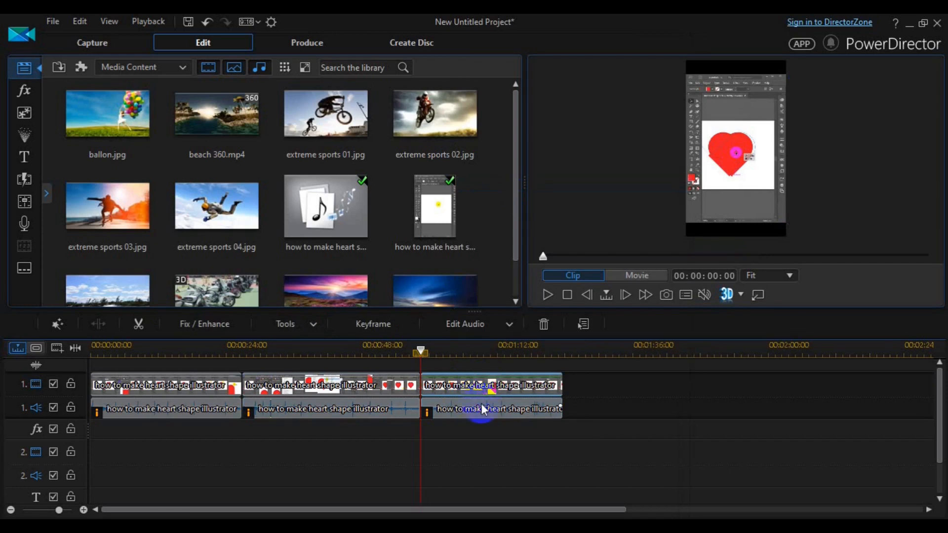
left_click(483, 405)
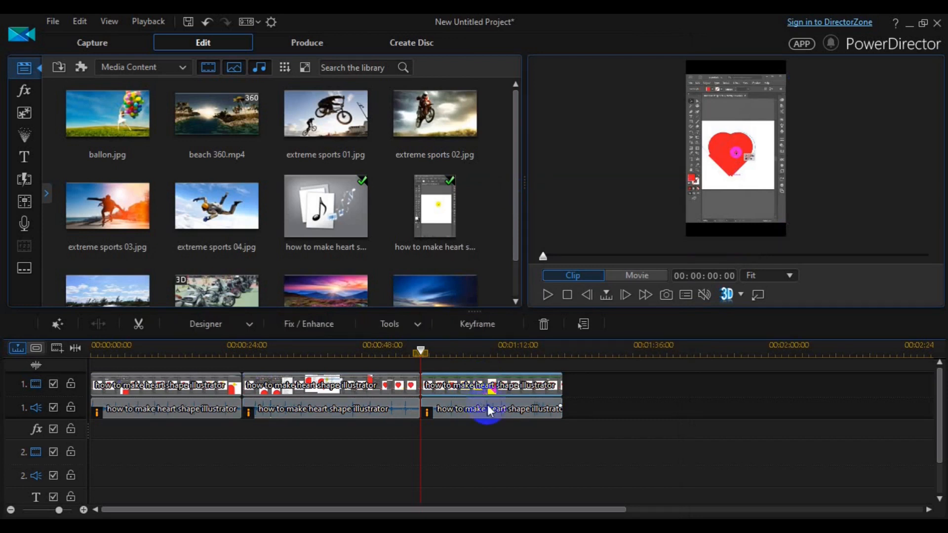
key("Delete")
left_click(490, 409)
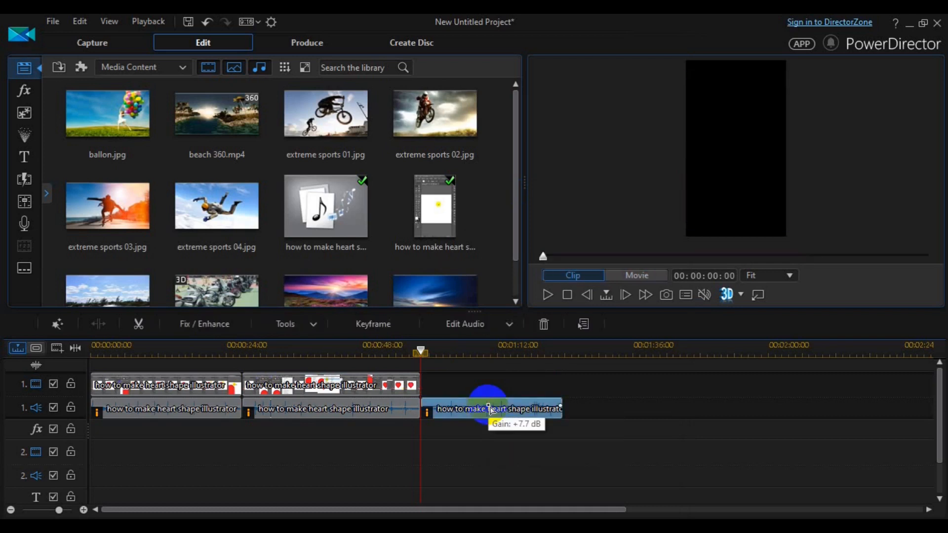
key("Delete")
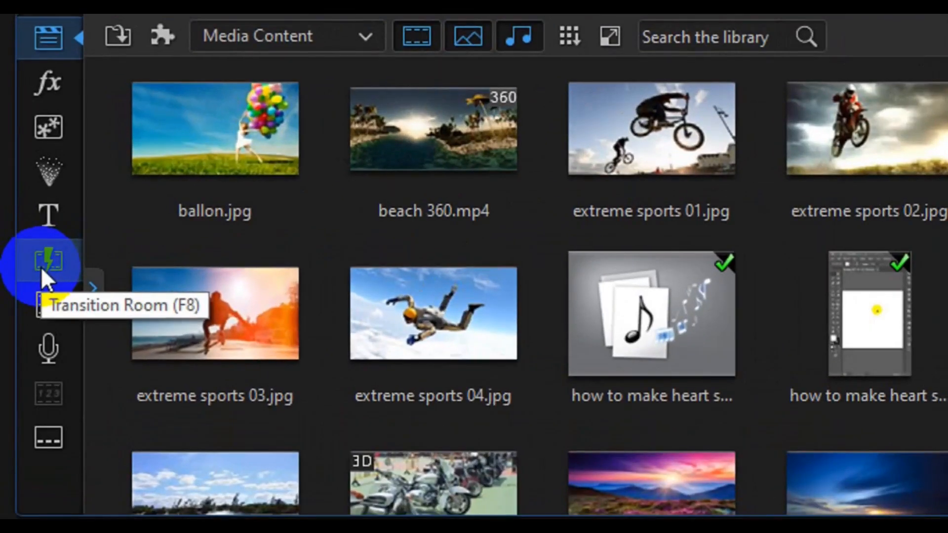
Add the Break Apart 2 transition from the 3D-Like category at the cut between the two video segments.
left_click(20, 183)
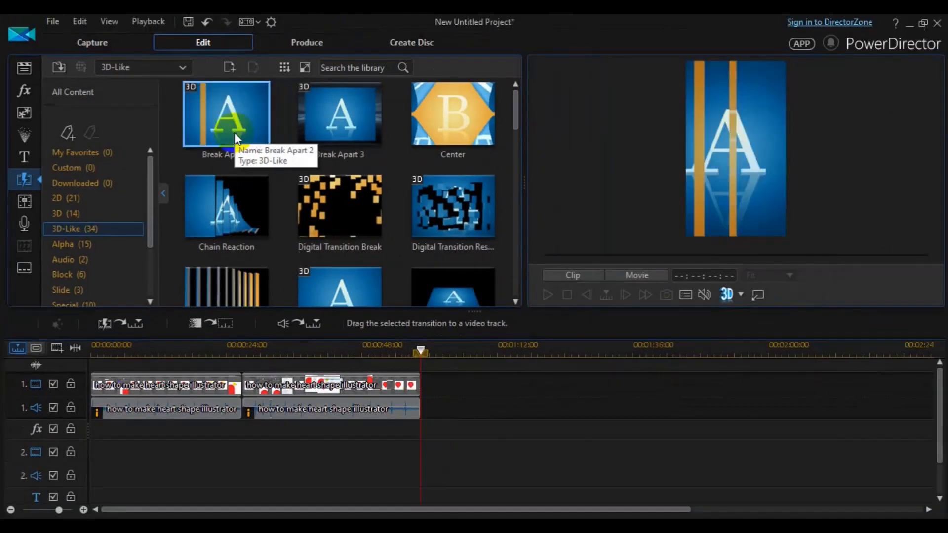
left_click_drag(270, 143, 285, 381)
left_click_drag(249, 346, 244, 387)
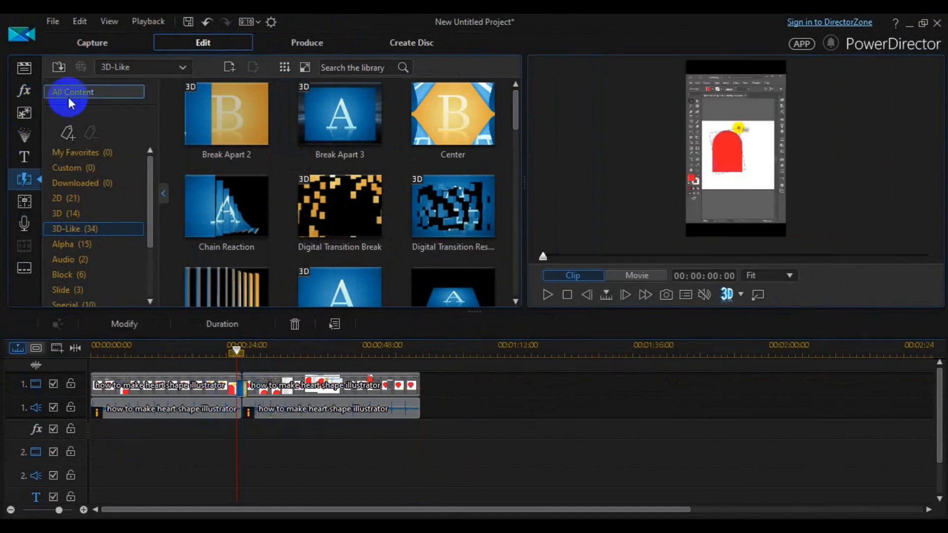
Place the custom PiP object "new animated" on video track 2, beneath the middle of the first video segment.
left_click(29, 114)
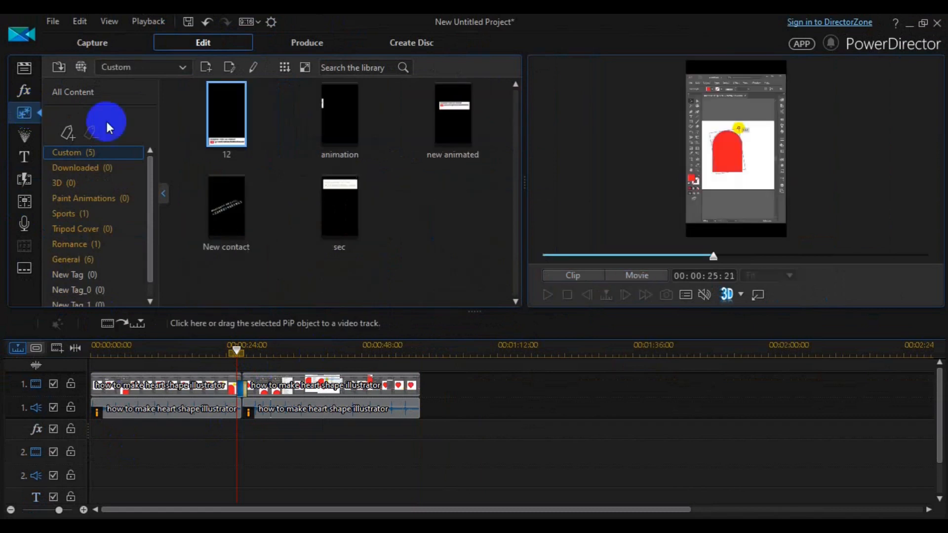
left_click(464, 114)
left_click_drag(465, 114, 167, 472)
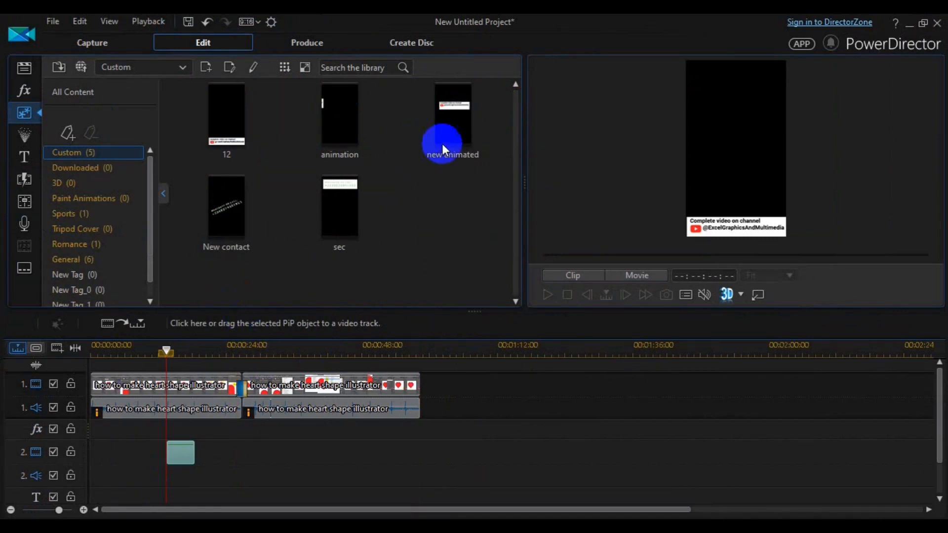
Add a second copy of the "new animated" PiP object to video track 2, beneath the later part of the second video segment.
left_click(464, 127)
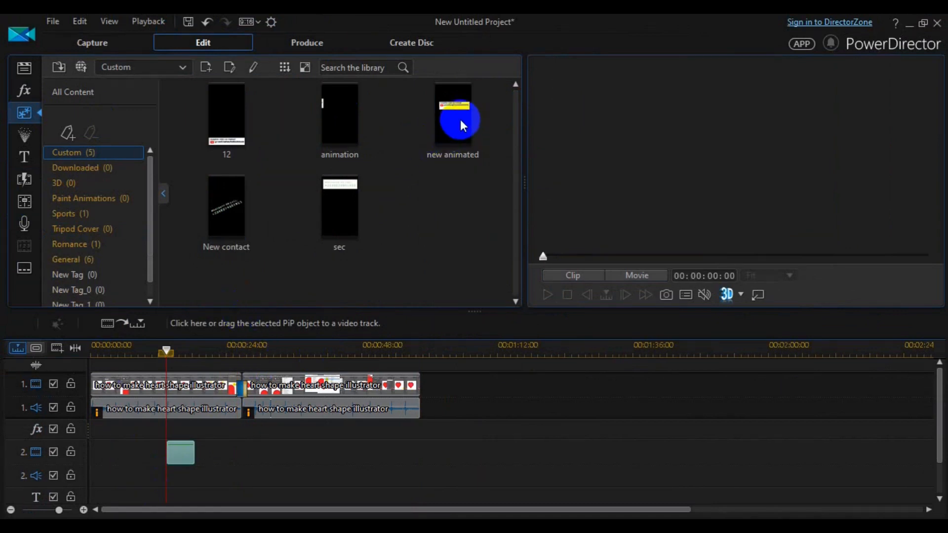
left_click(455, 115)
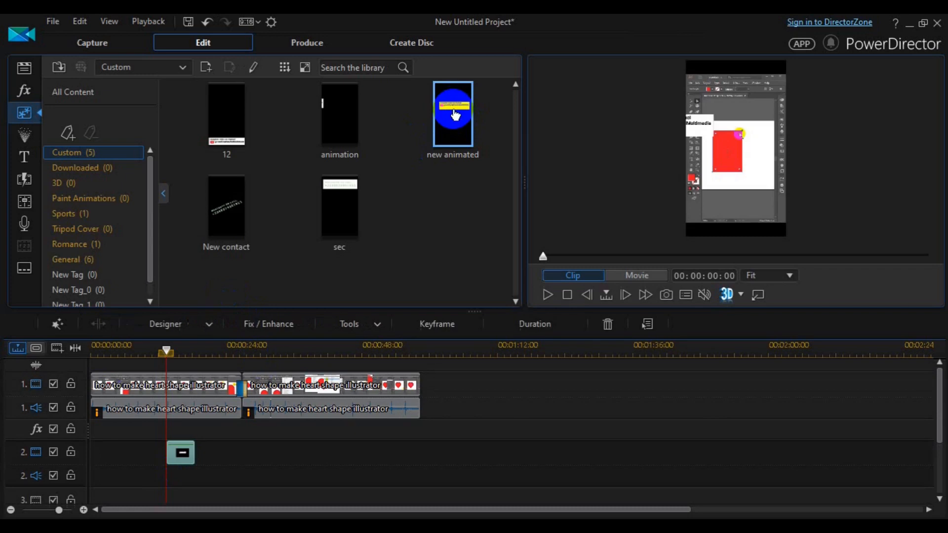
left_click_drag(455, 114, 351, 445)
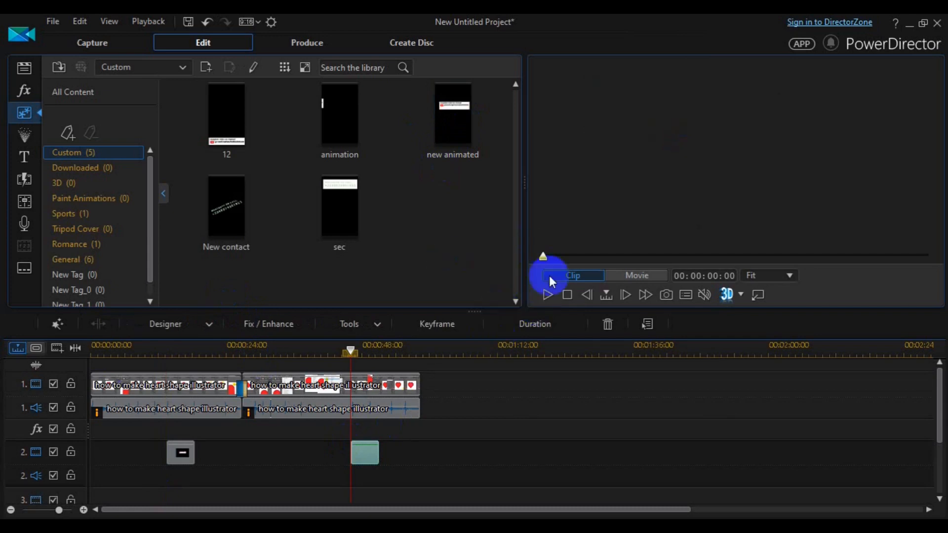
Position the playhead at 00:00:44:23, just before the second PiP object on video track 2.
left_click(349, 352)
left_click_drag(349, 351, 344, 352)
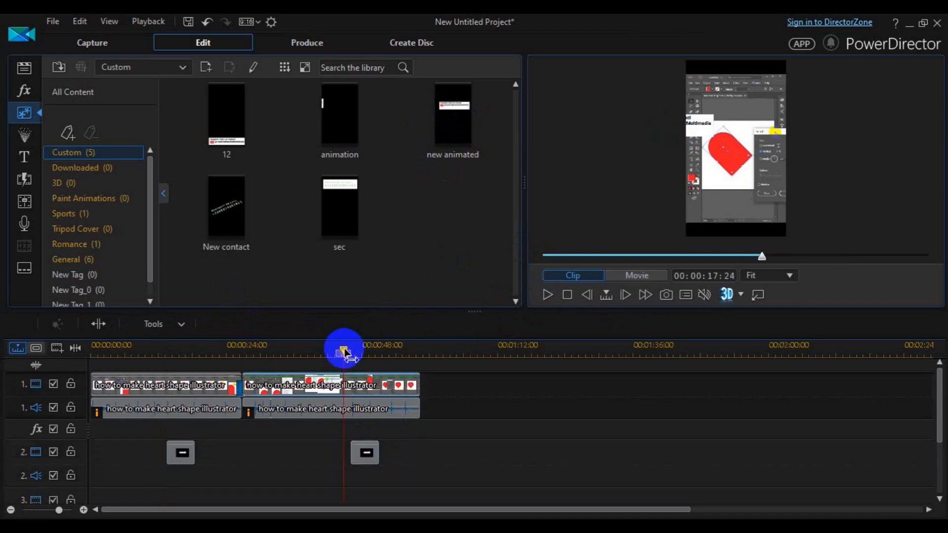
left_click(344, 352)
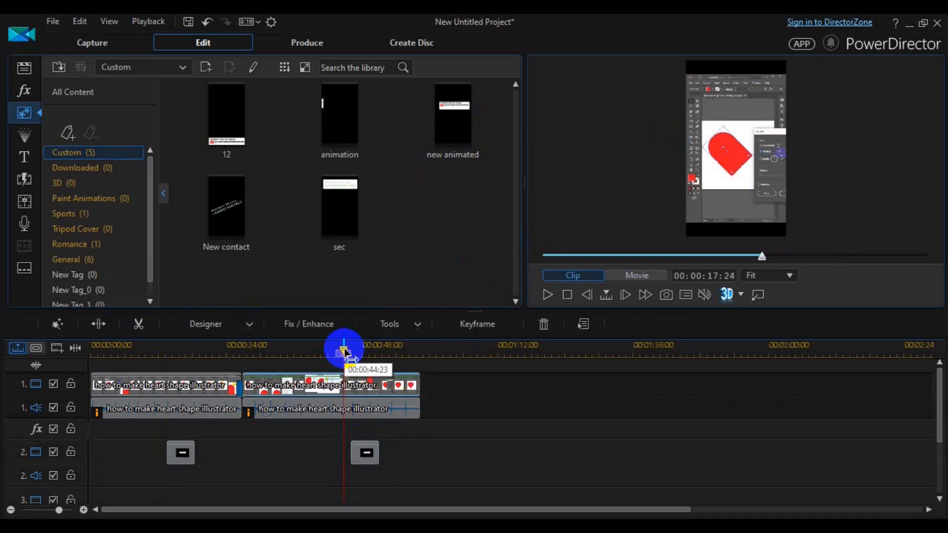